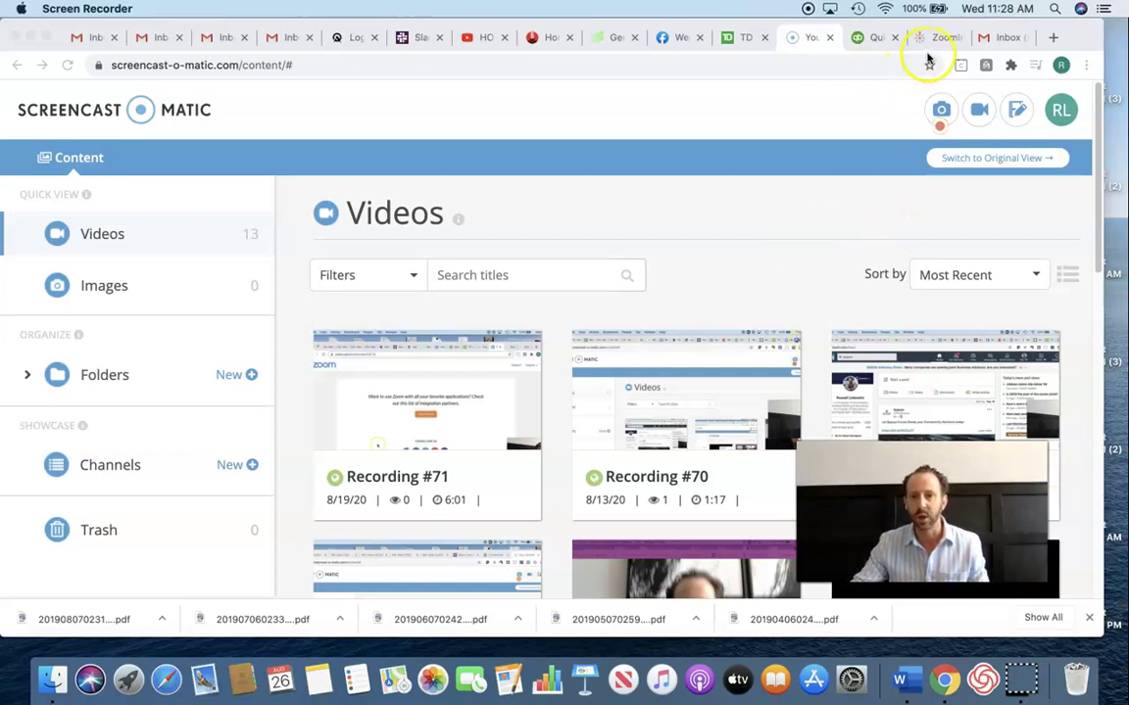
# - Load Indeed in a new tab and enter "SMALL CELL" AND TECHNICIAN as the job keywords
pyautogui.click(1054, 38)
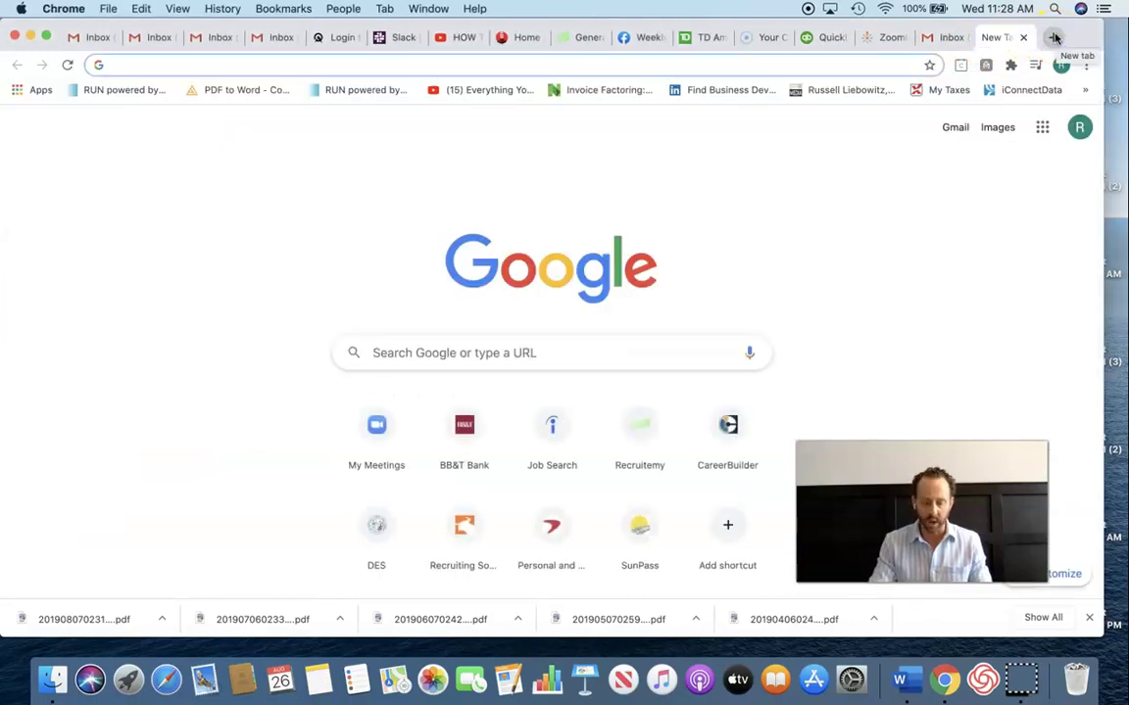
pyautogui.write('indeed')
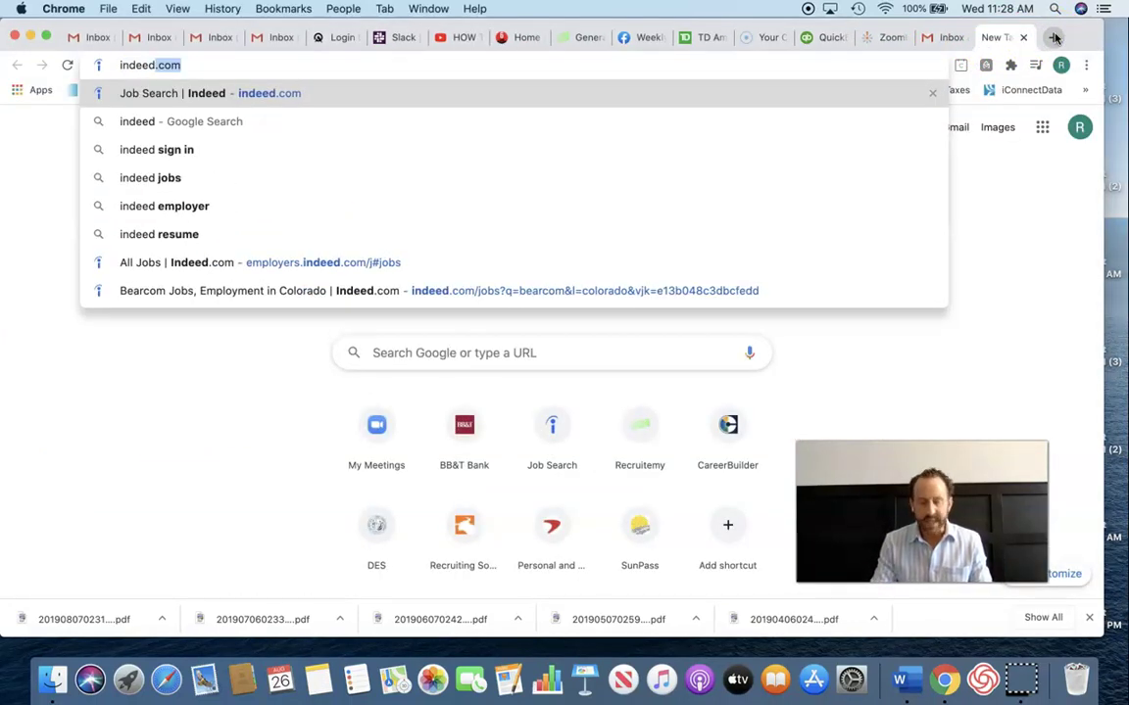
pyautogui.press('Return')
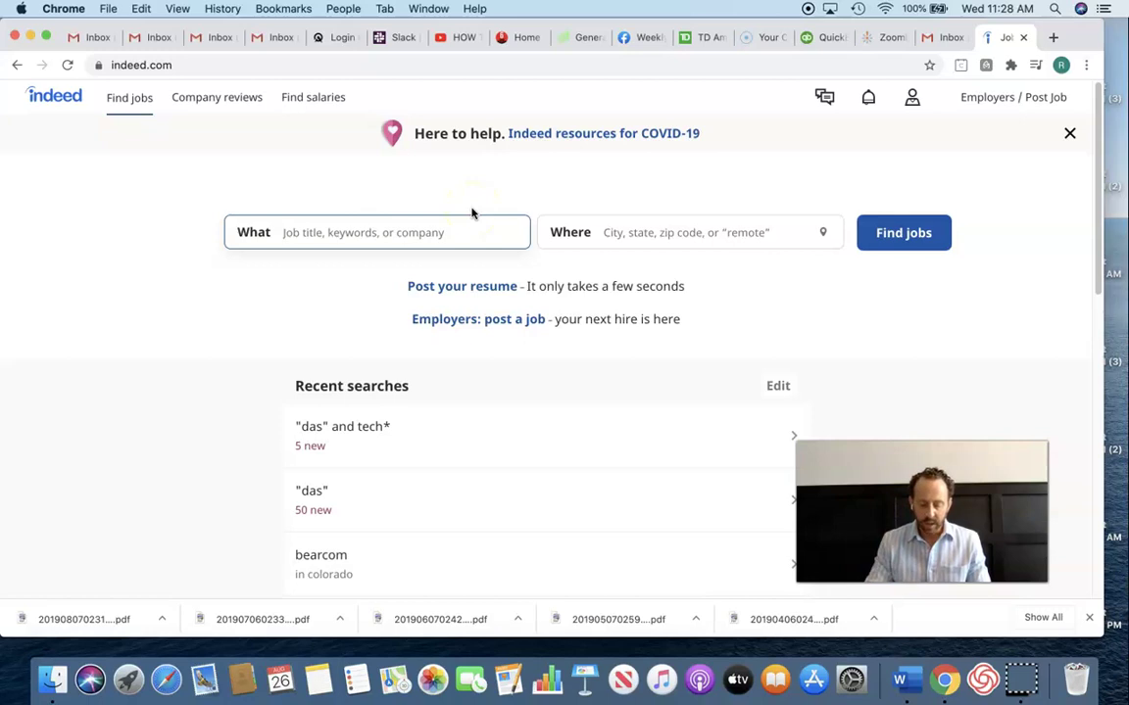
pyautogui.write('"')
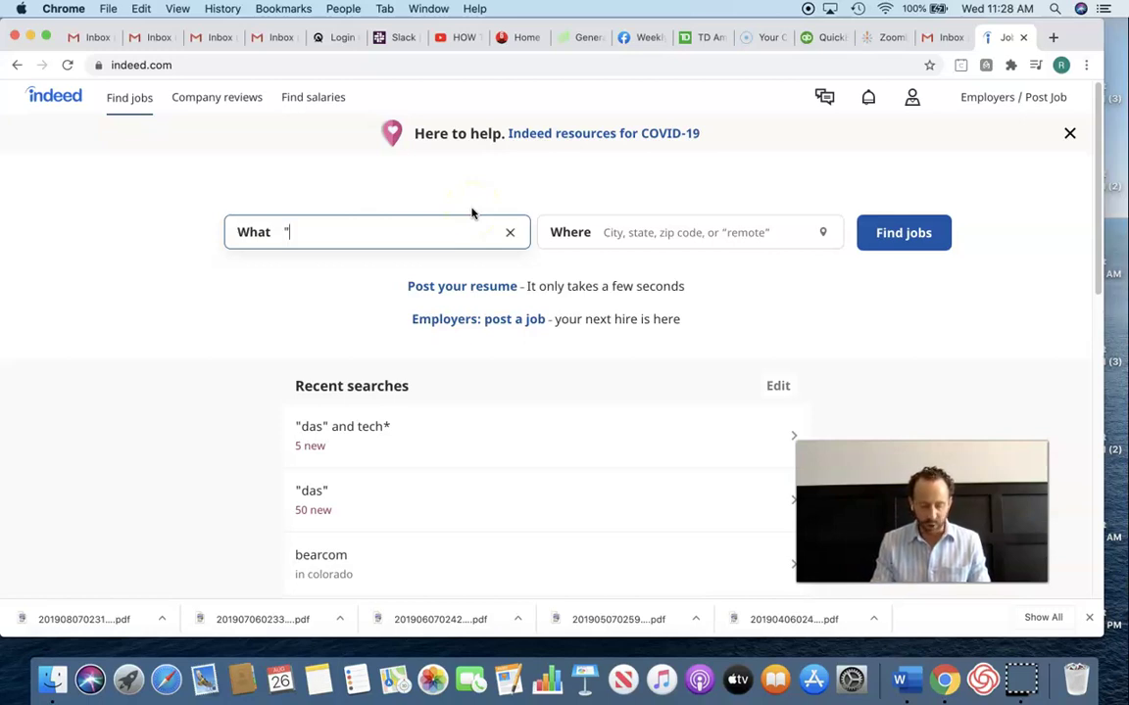
pyautogui.write('SMALL ')
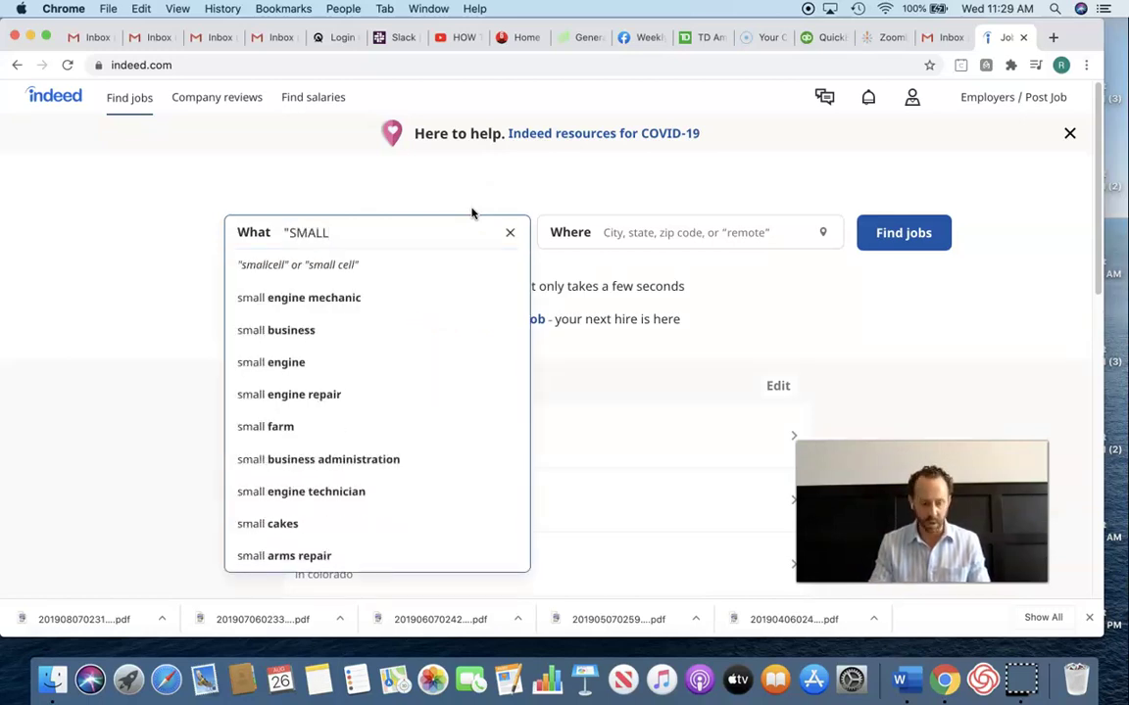
pyautogui.write('CELL')
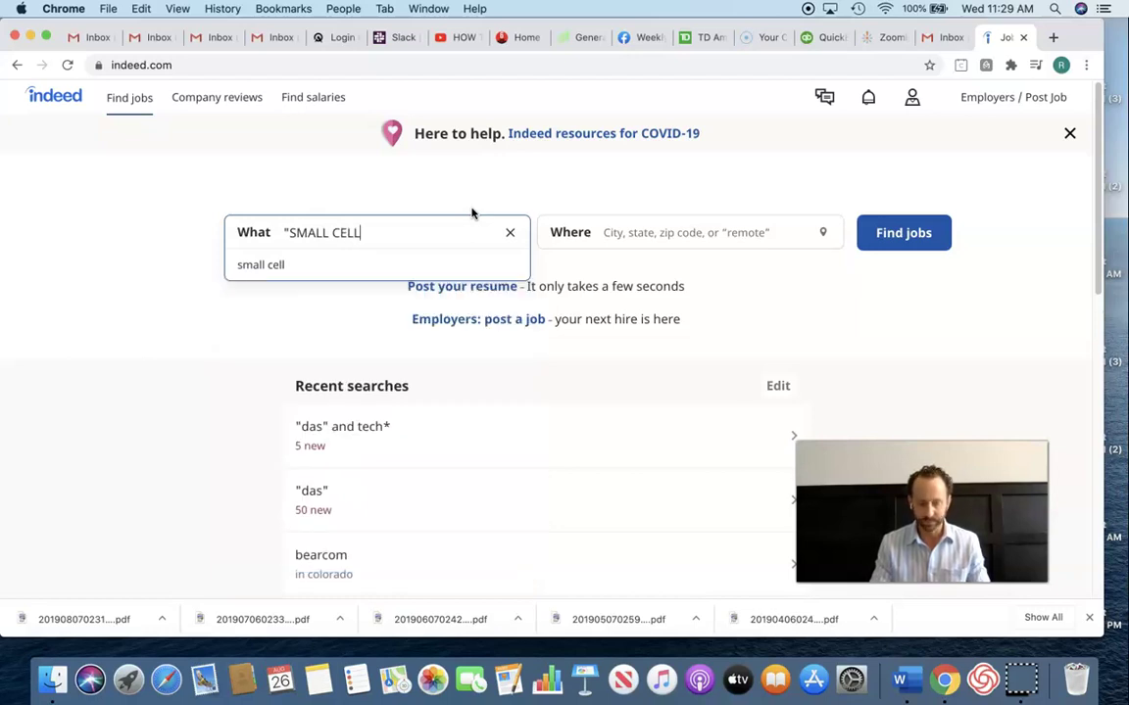
pyautogui.write('" AND')
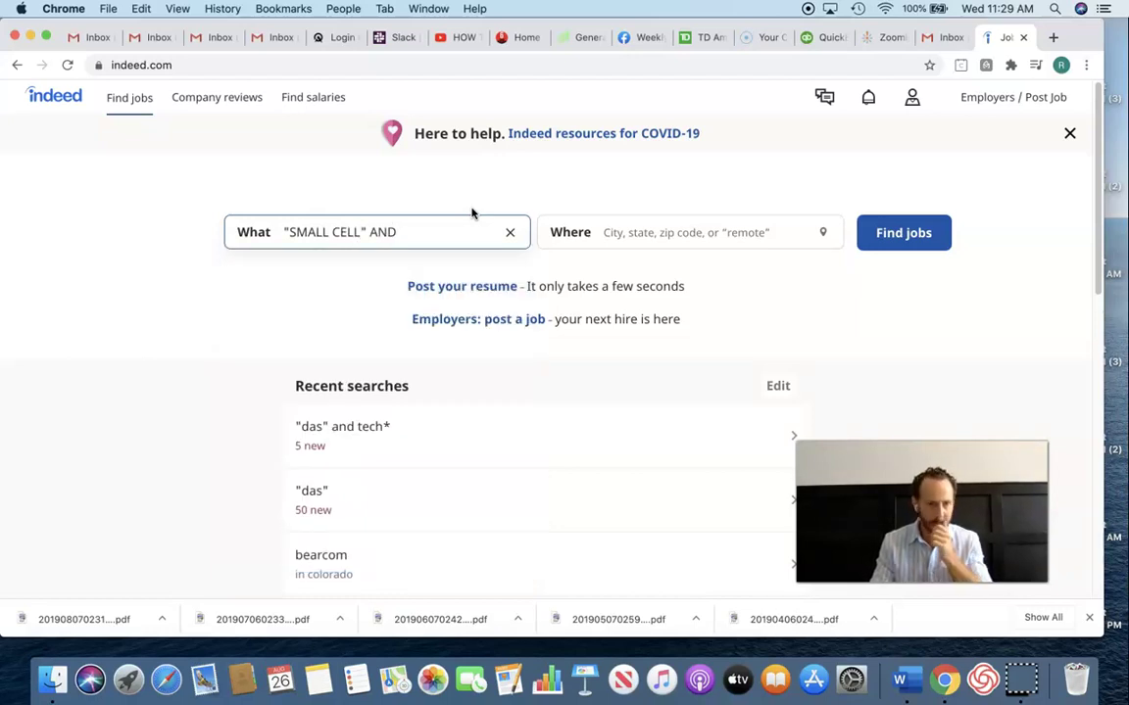
pyautogui.write(' TECHNIOC')
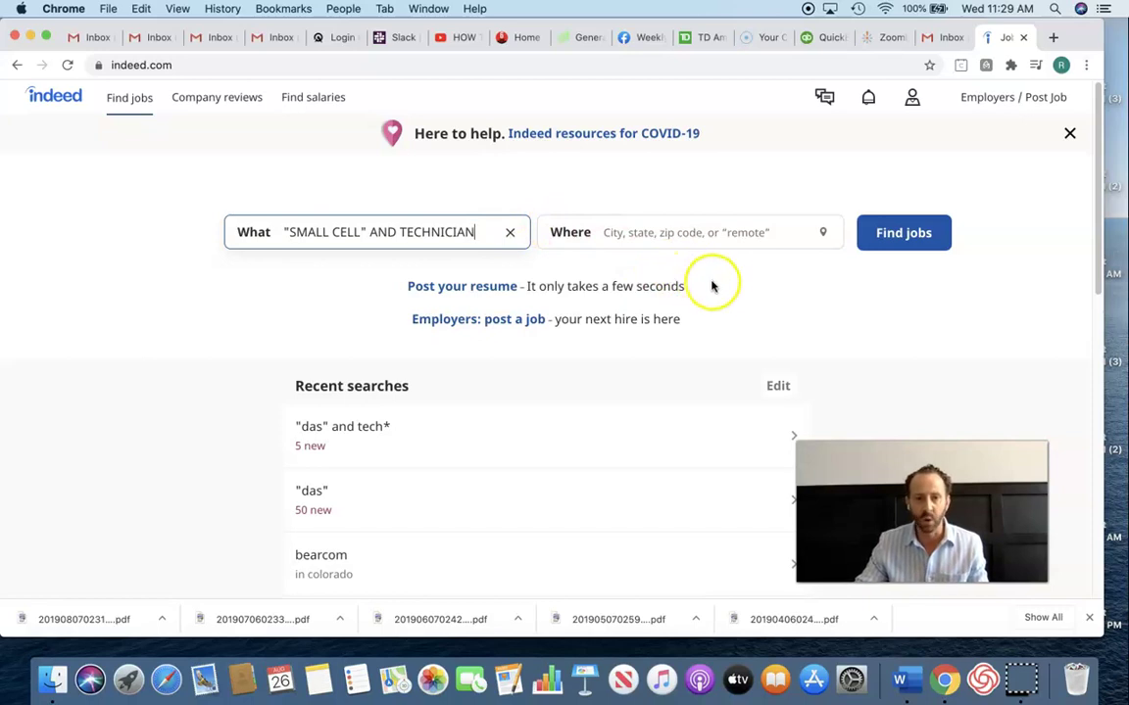
# - Run the small cell technician job search and browse the results list
pyautogui.click(902, 237)
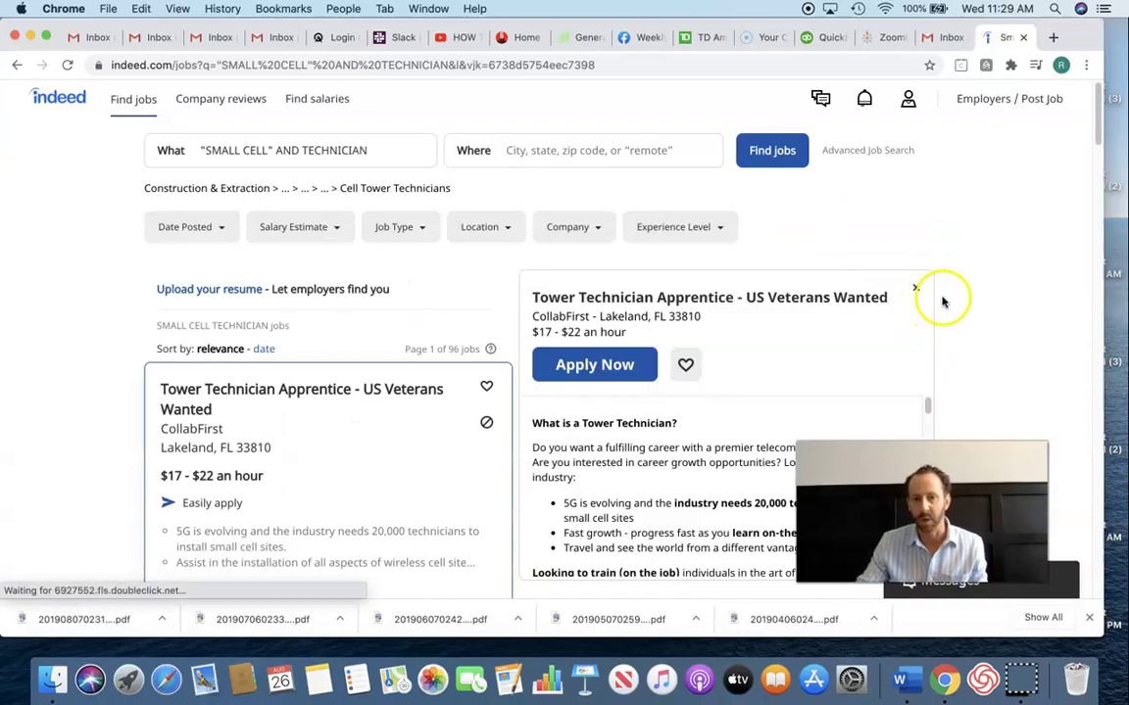
pyautogui.scroll(-1, 940, 301)
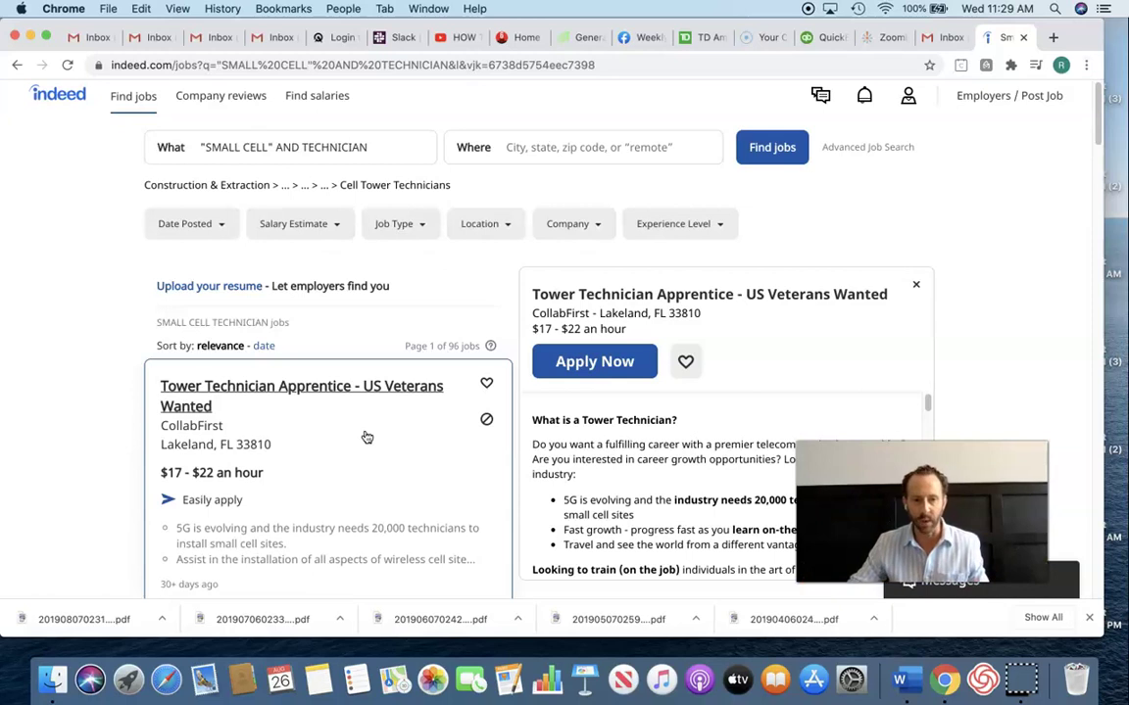
pyautogui.click(388, 440)
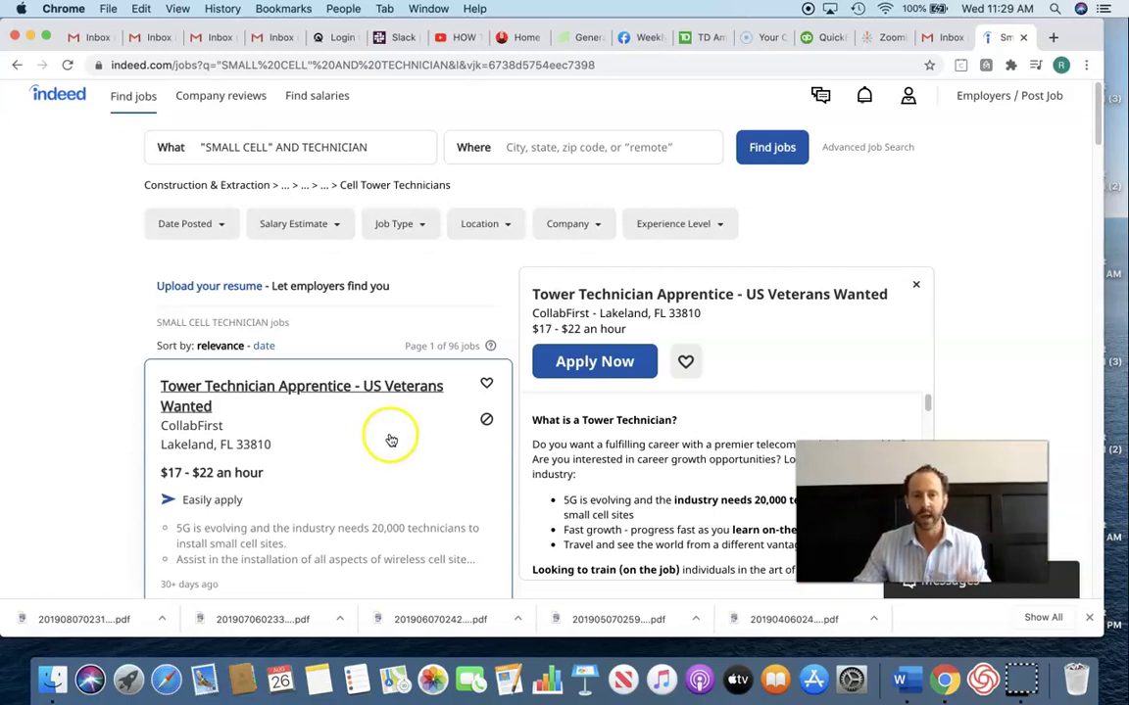
pyautogui.scroll(-2, 388, 441)
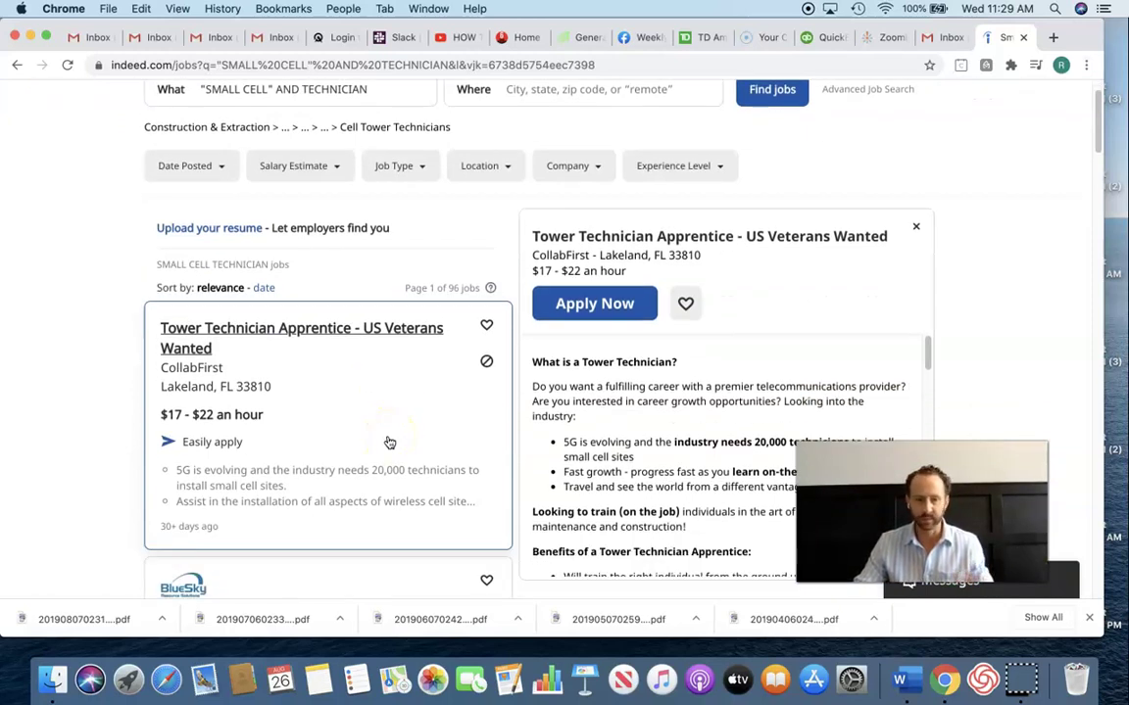
pyautogui.scroll(-10, 389, 443)
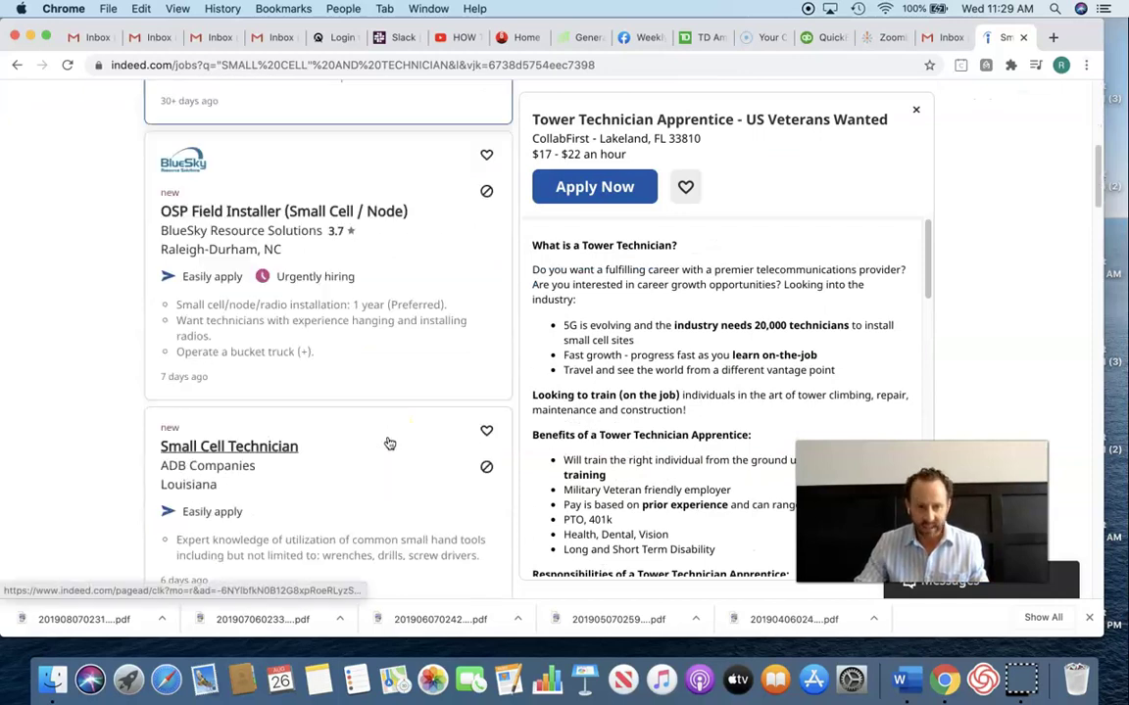
pyautogui.scroll(-3, 389, 443)
# - Read ADB Companies' Small Cell Technician posting, then return to ZoomInfo
pyautogui.click(333, 421)
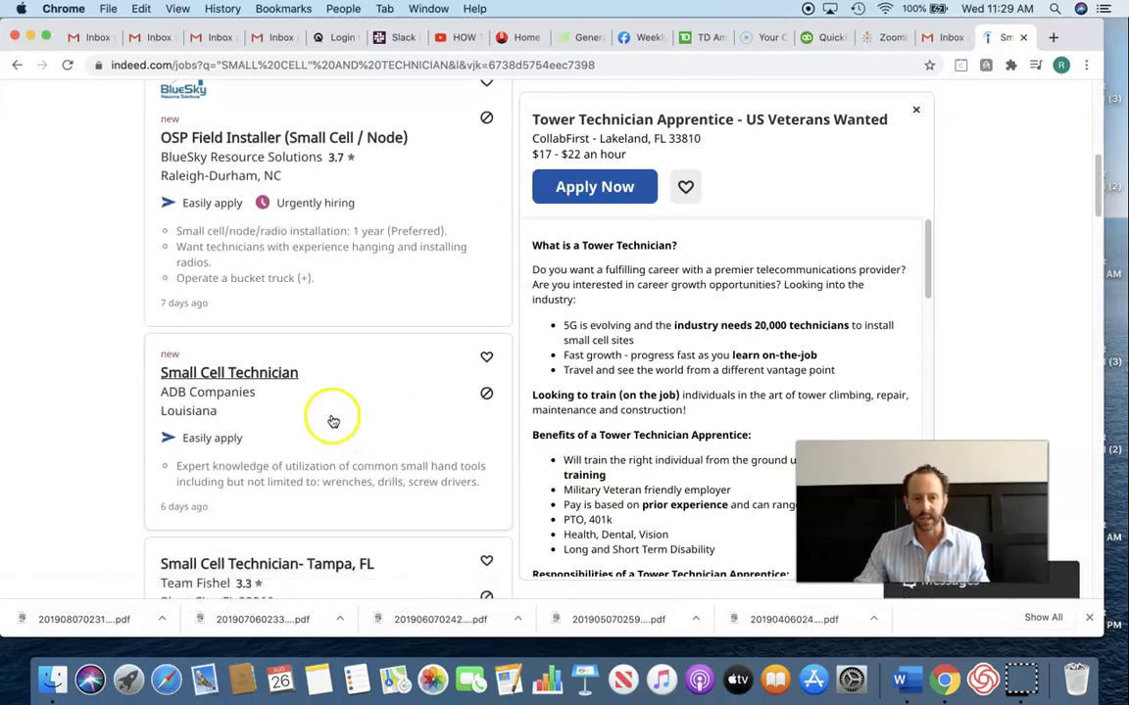
pyautogui.click(271, 377)
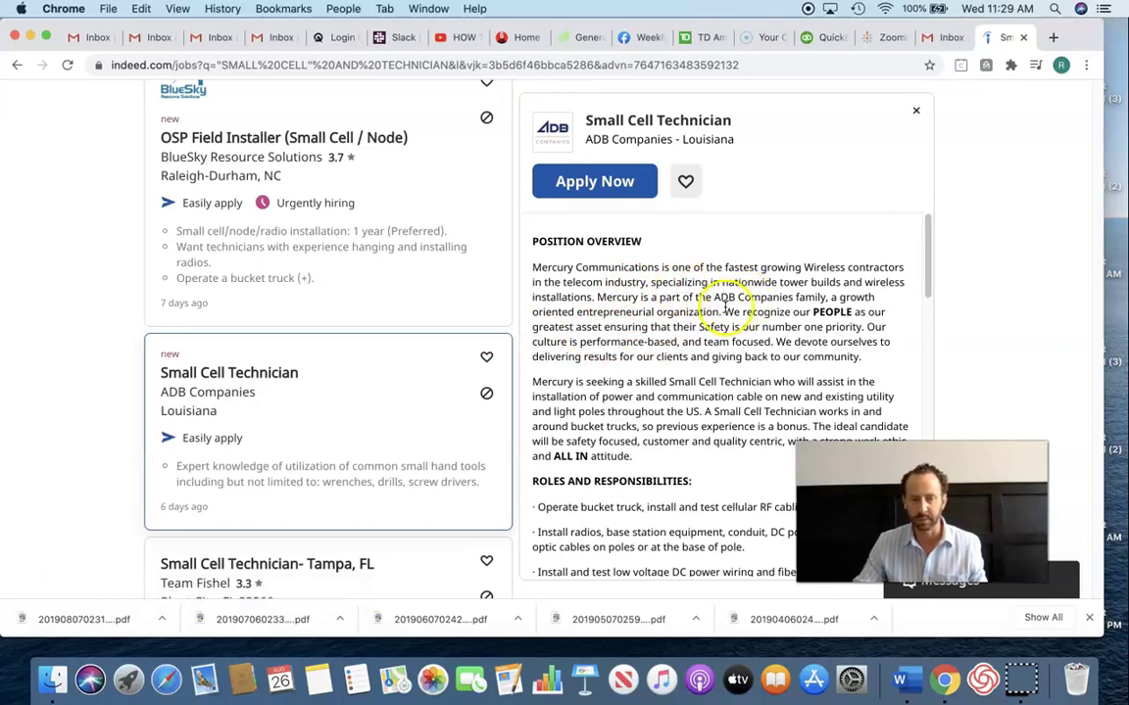
pyautogui.scroll(-1, 725, 269)
pyautogui.scroll(-1, 695, 259)
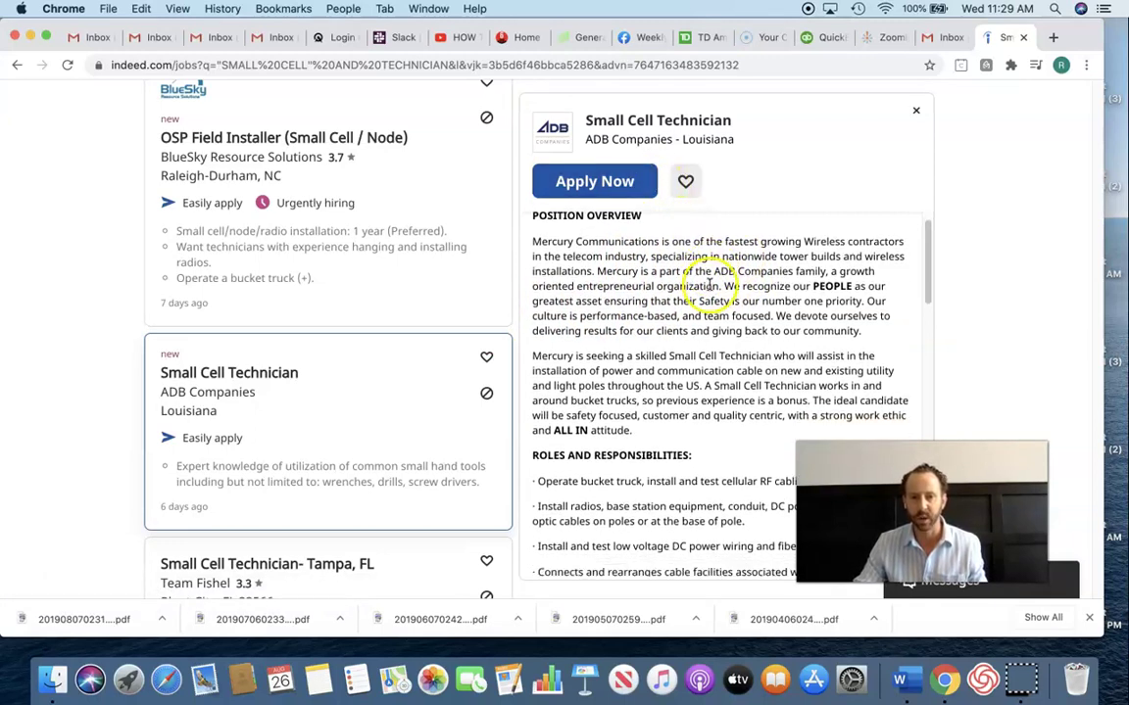
pyautogui.scroll(2, 705, 284)
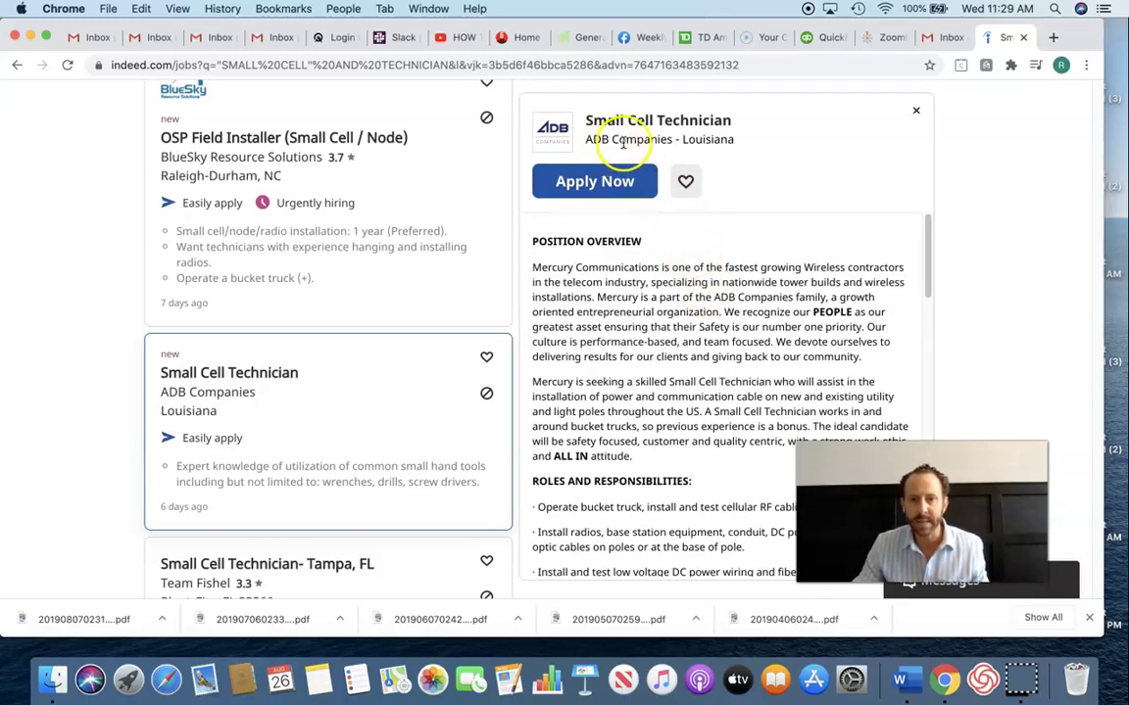
pyautogui.click(885, 39)
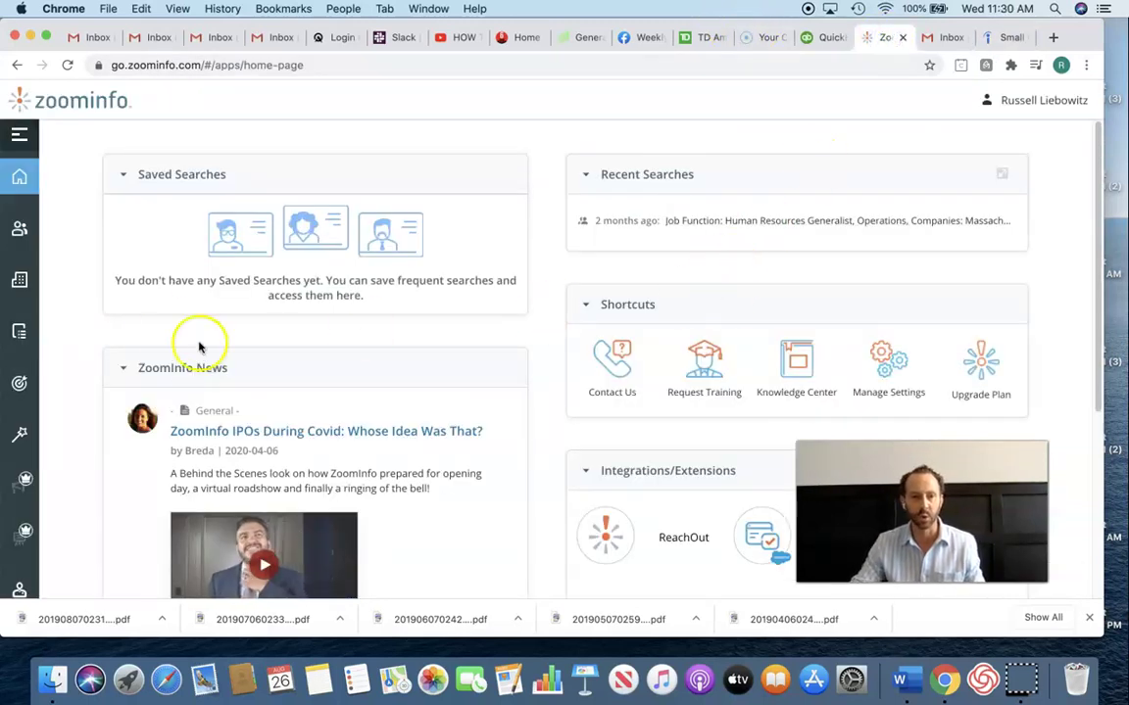
# - Search ZoomInfo contacts by company name ADB COMPANIES, returning 289 results
pyautogui.click(24, 233)
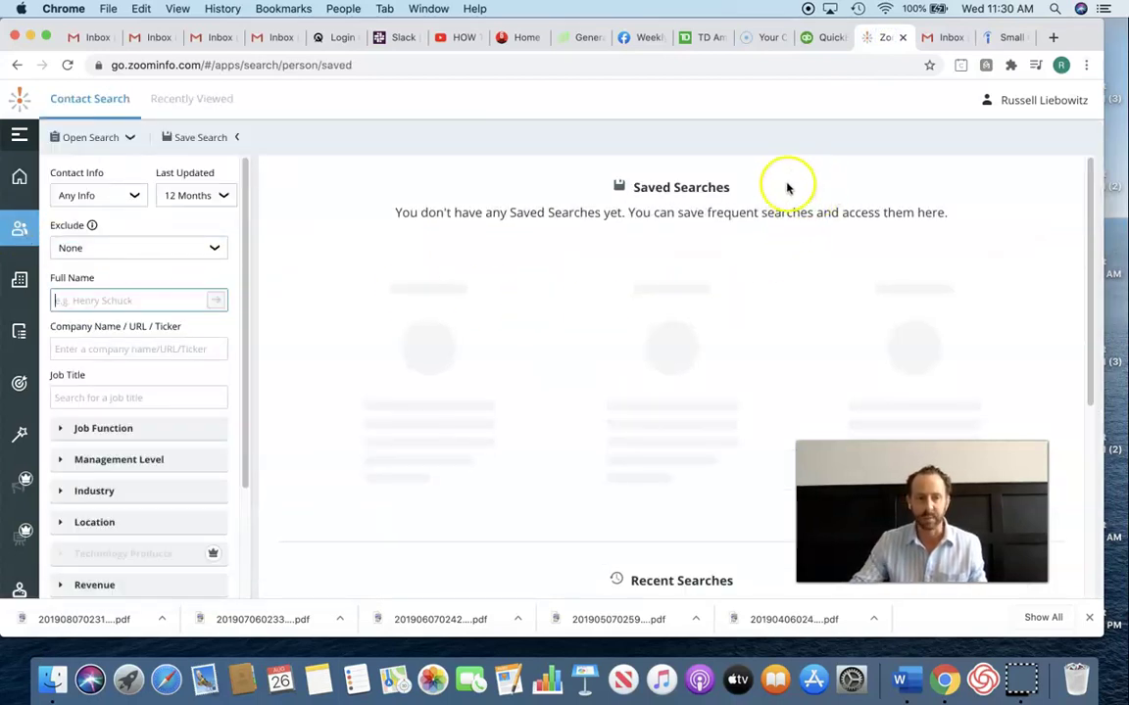
pyautogui.click(188, 349)
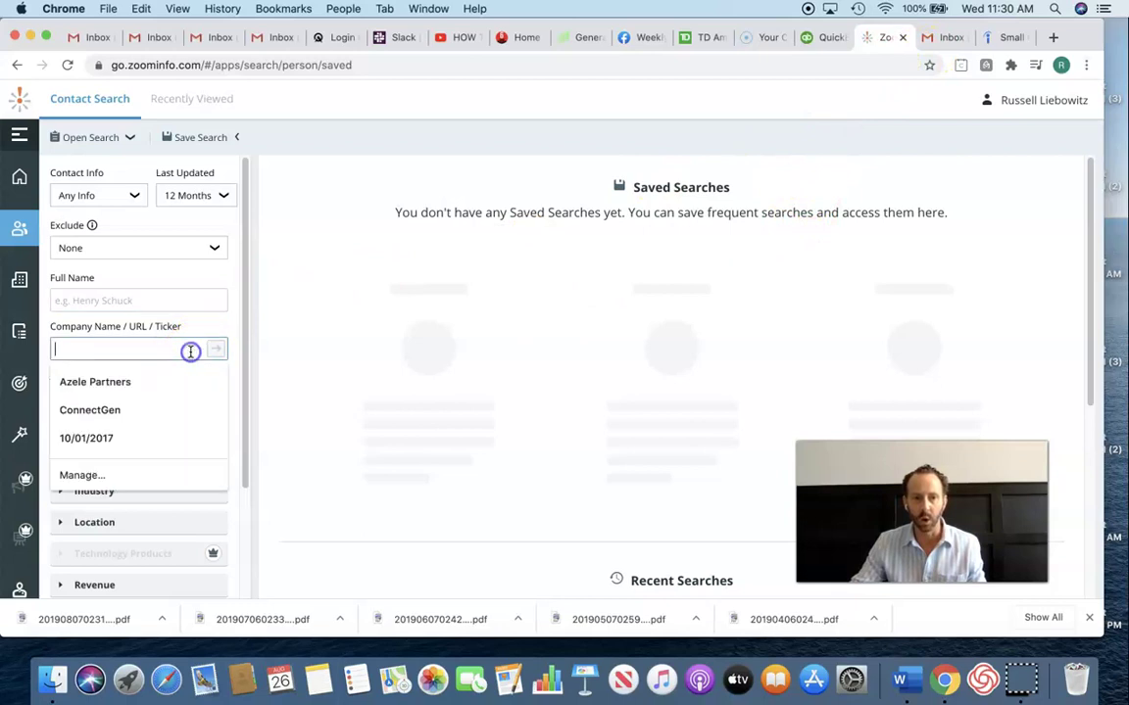
pyautogui.write('ad')
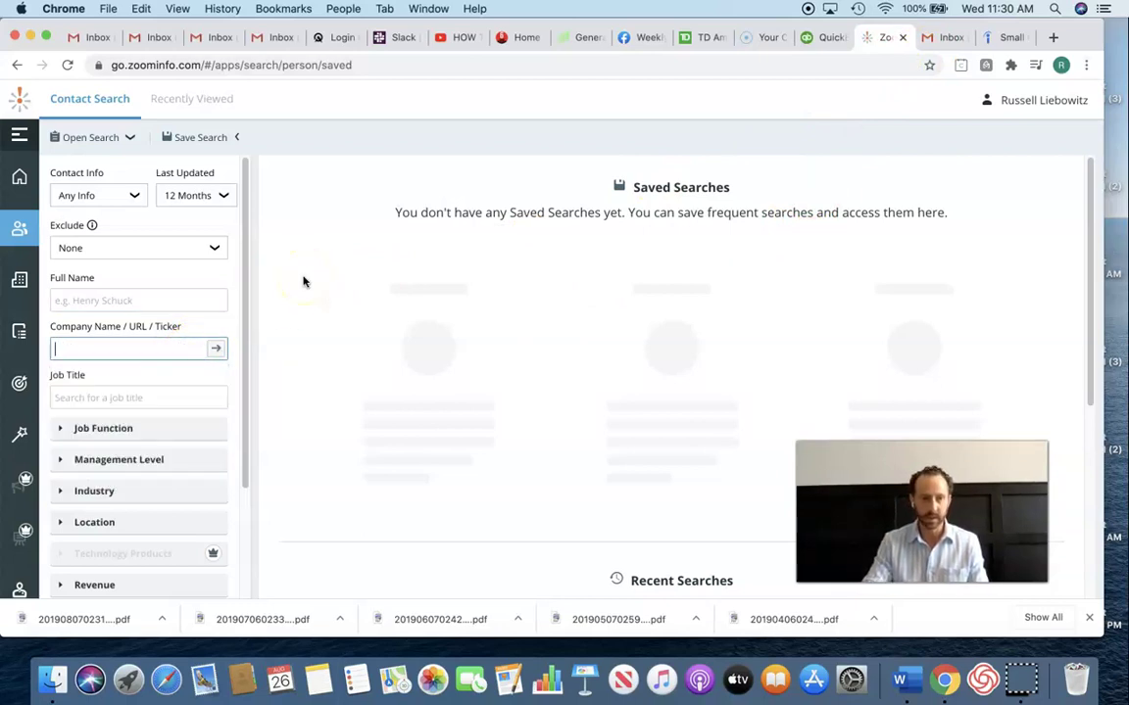
pyautogui.write('ADB COM')
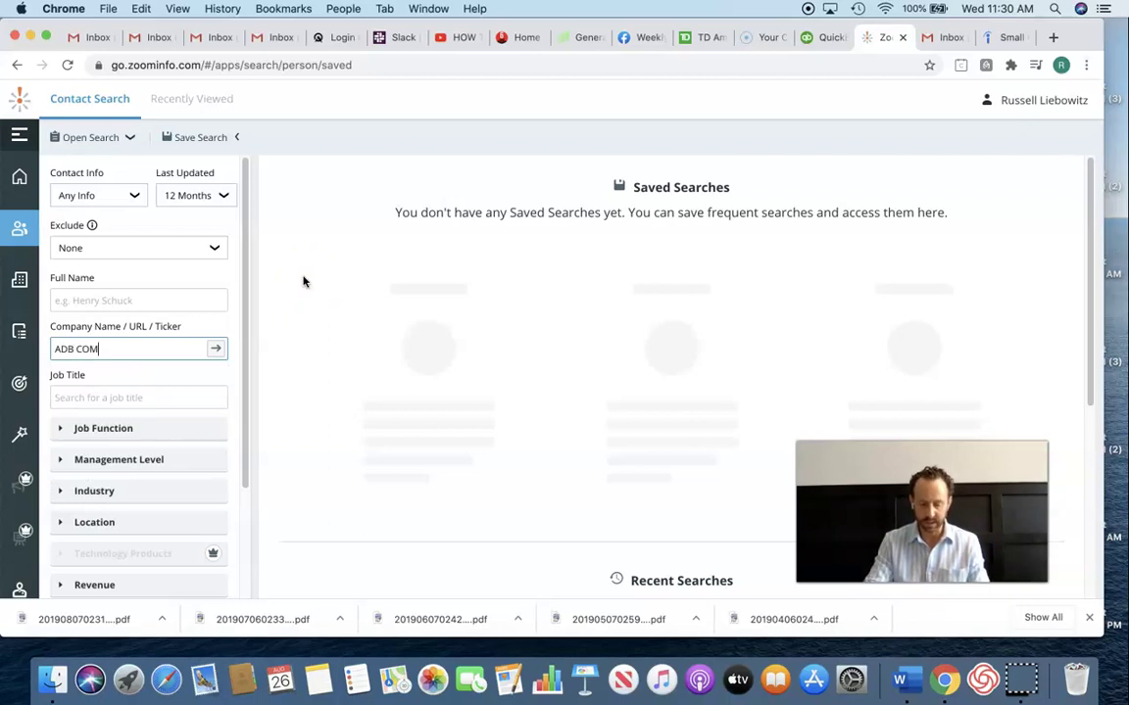
pyautogui.write('PANIES')
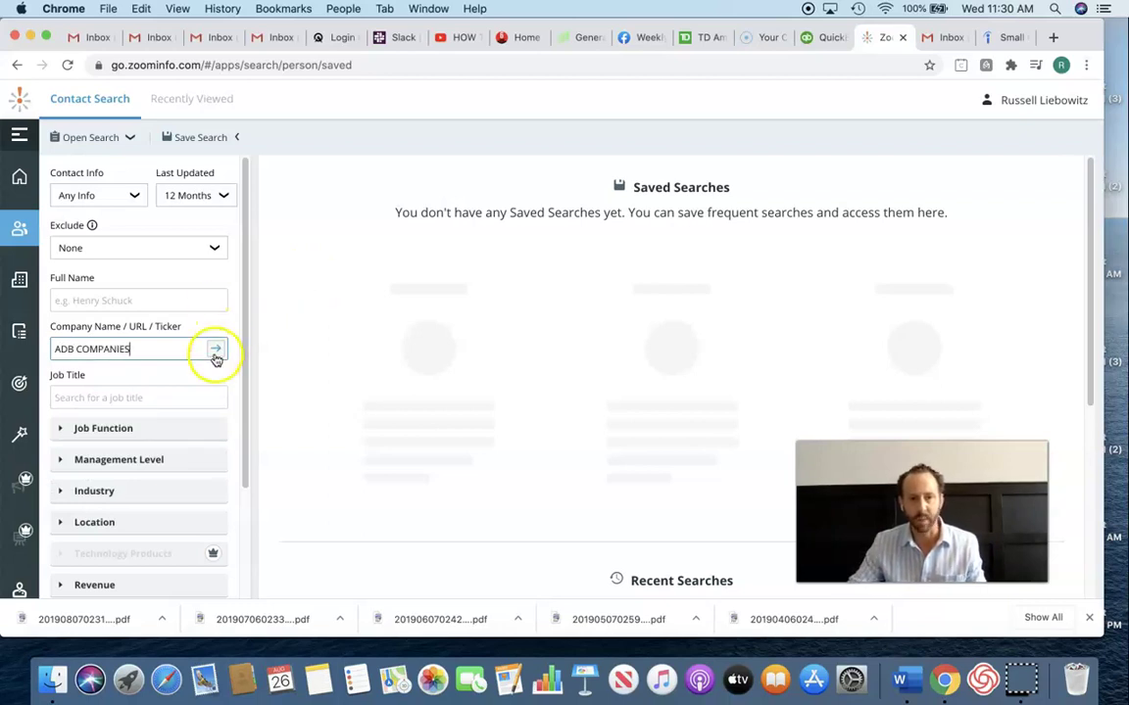
pyautogui.click(217, 351)
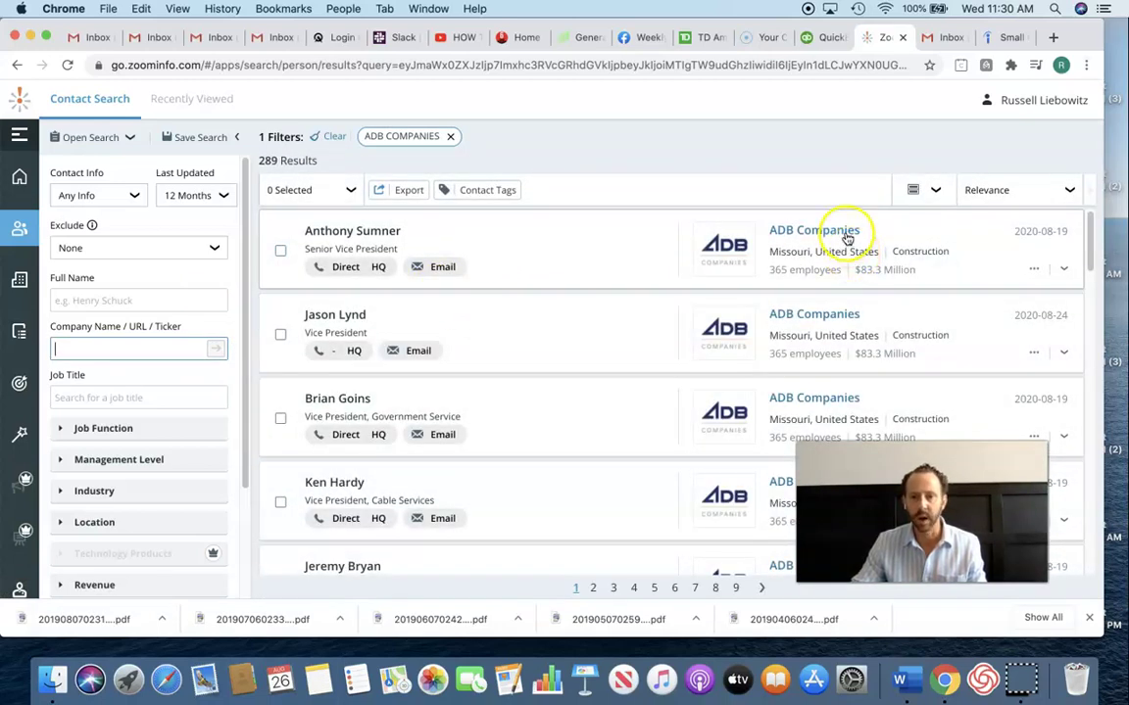
# - From the ADB Companies profile's People tab, narrow contacts to Operations (80 results)
pyautogui.click(997, 41)
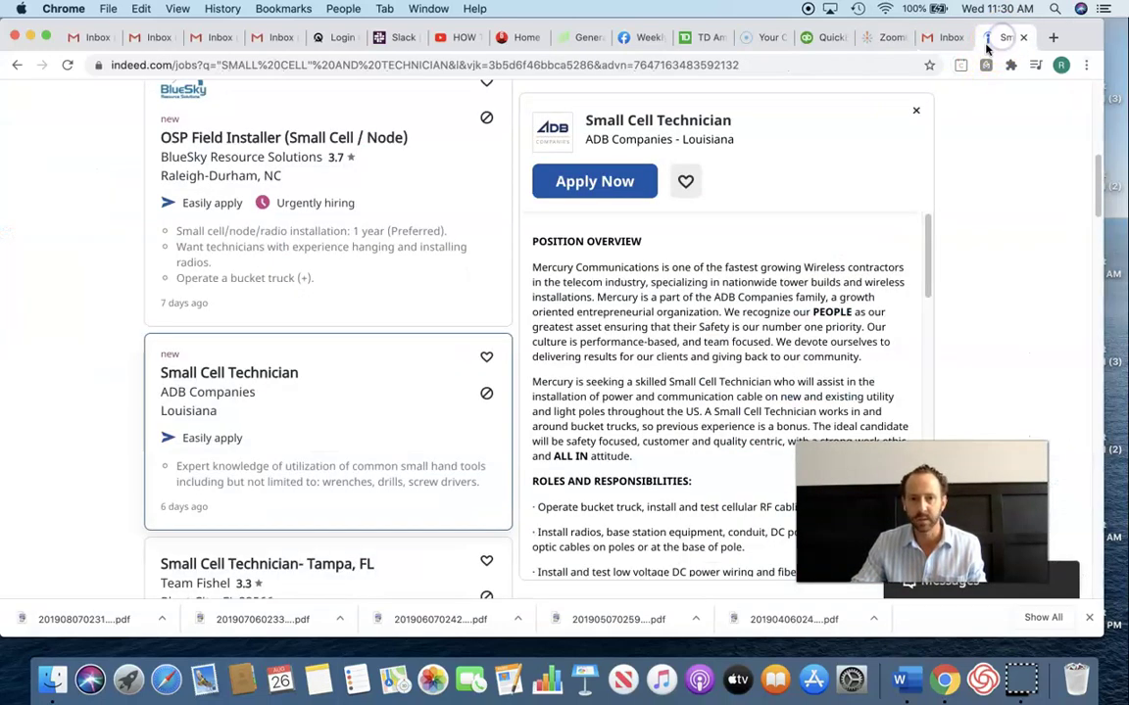
pyautogui.click(886, 39)
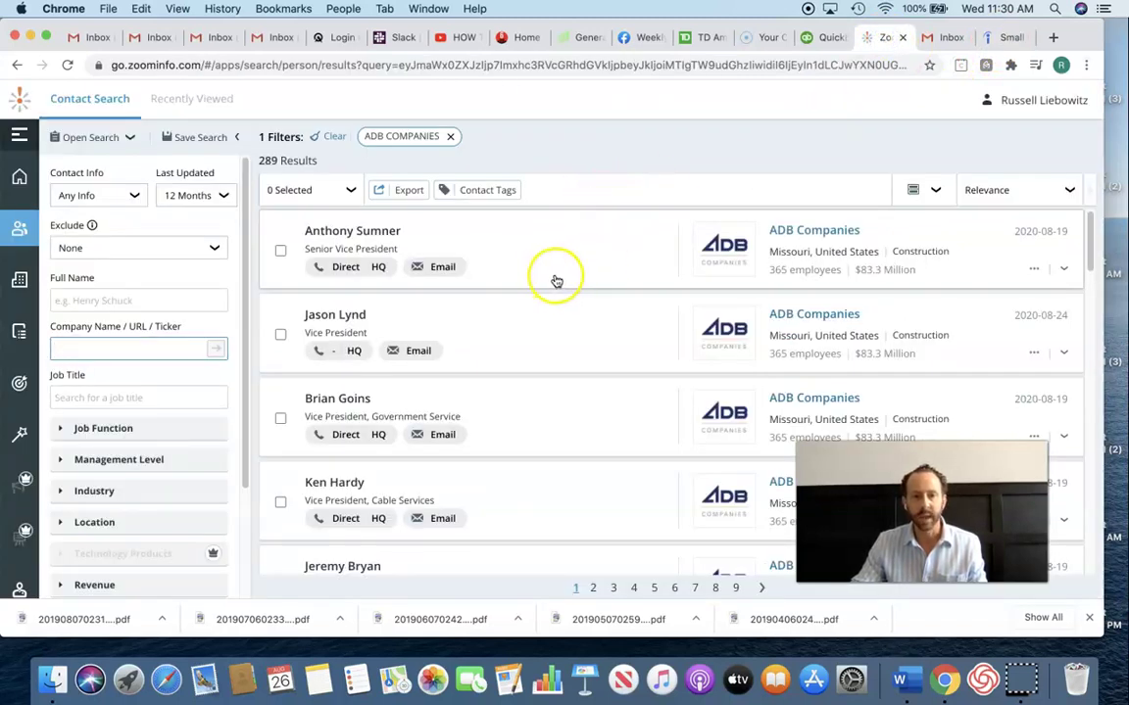
pyautogui.click(801, 232)
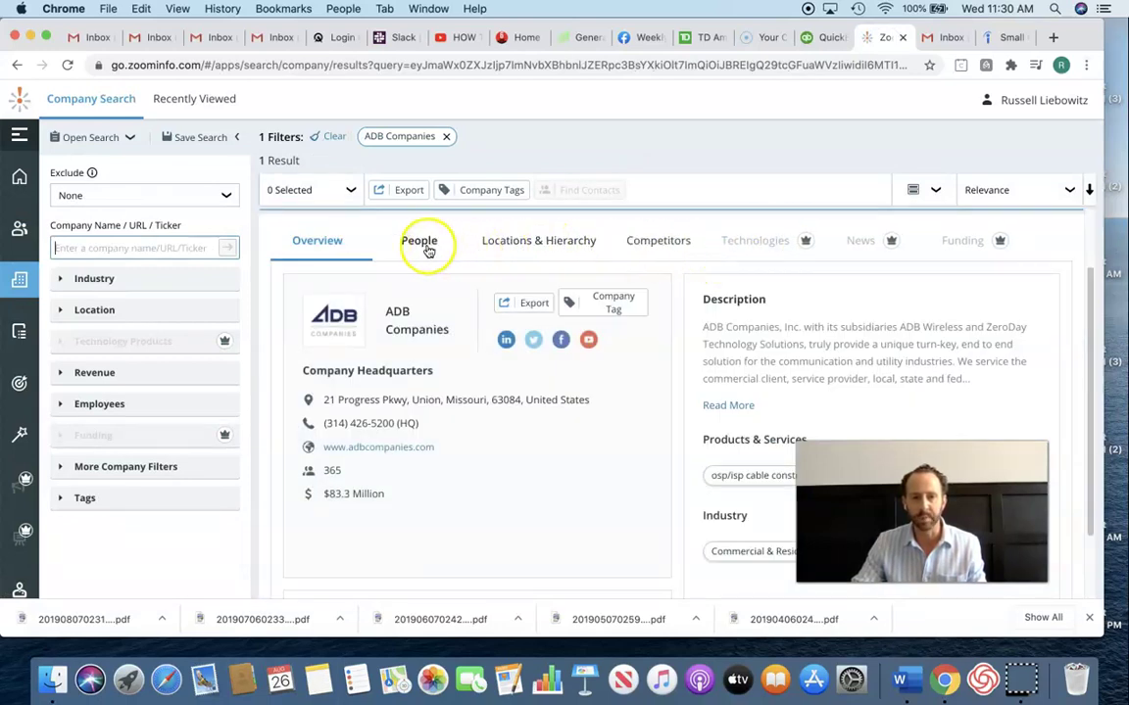
pyautogui.click(420, 243)
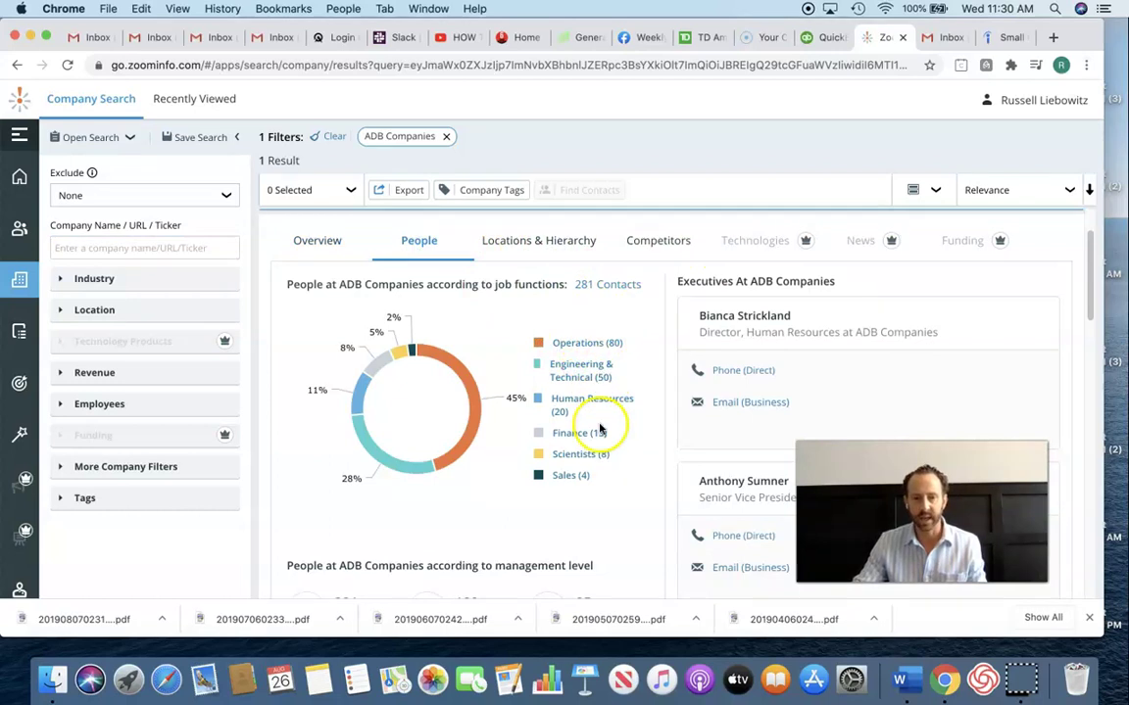
pyautogui.click(589, 347)
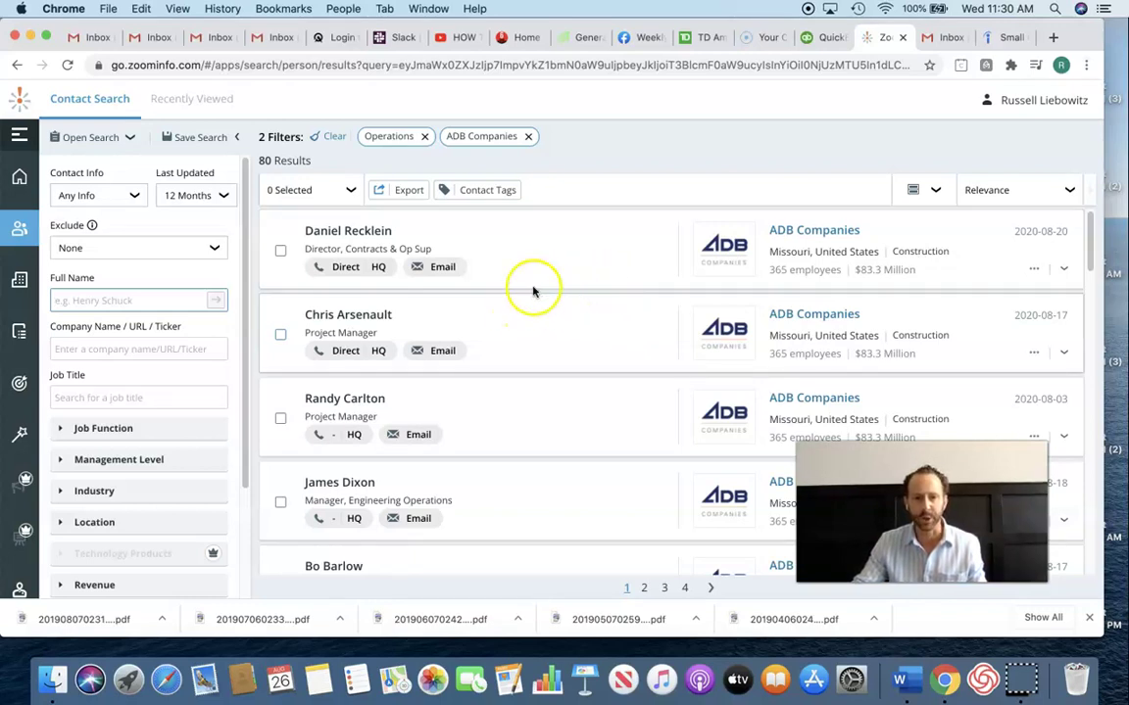
# - Copy a Senior Project Manager's business email from their ZoomInfo profile, then go to Gmail
pyautogui.scroll(-1, 549, 320)
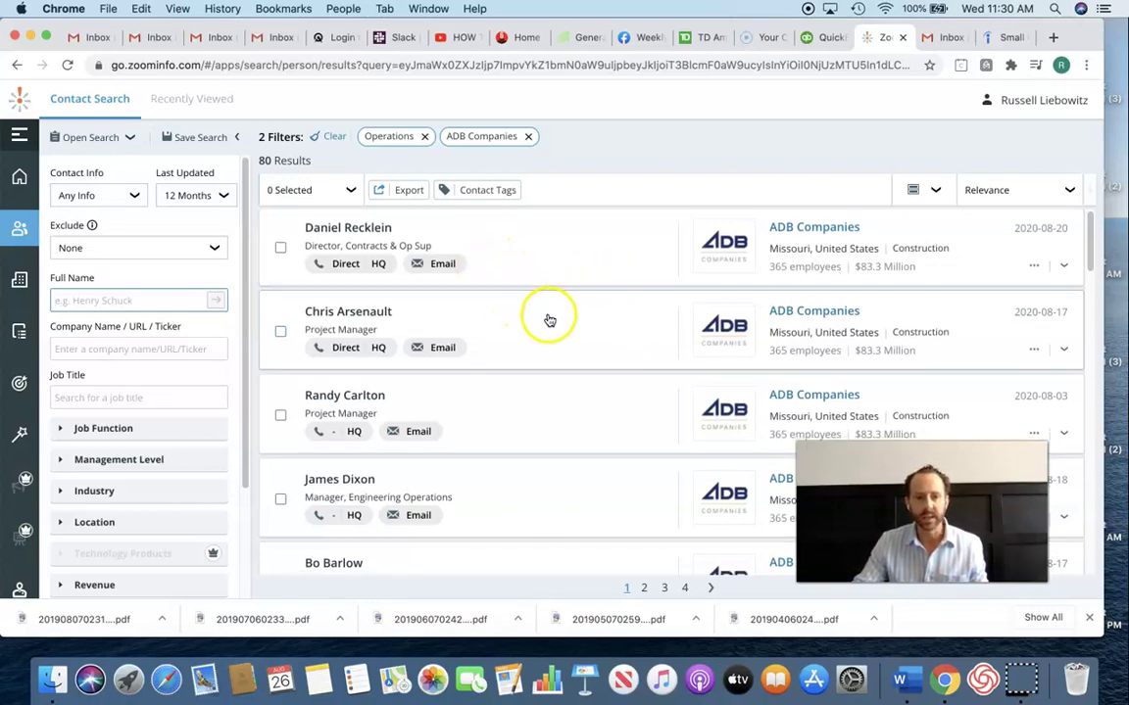
pyautogui.scroll(-5, 549, 321)
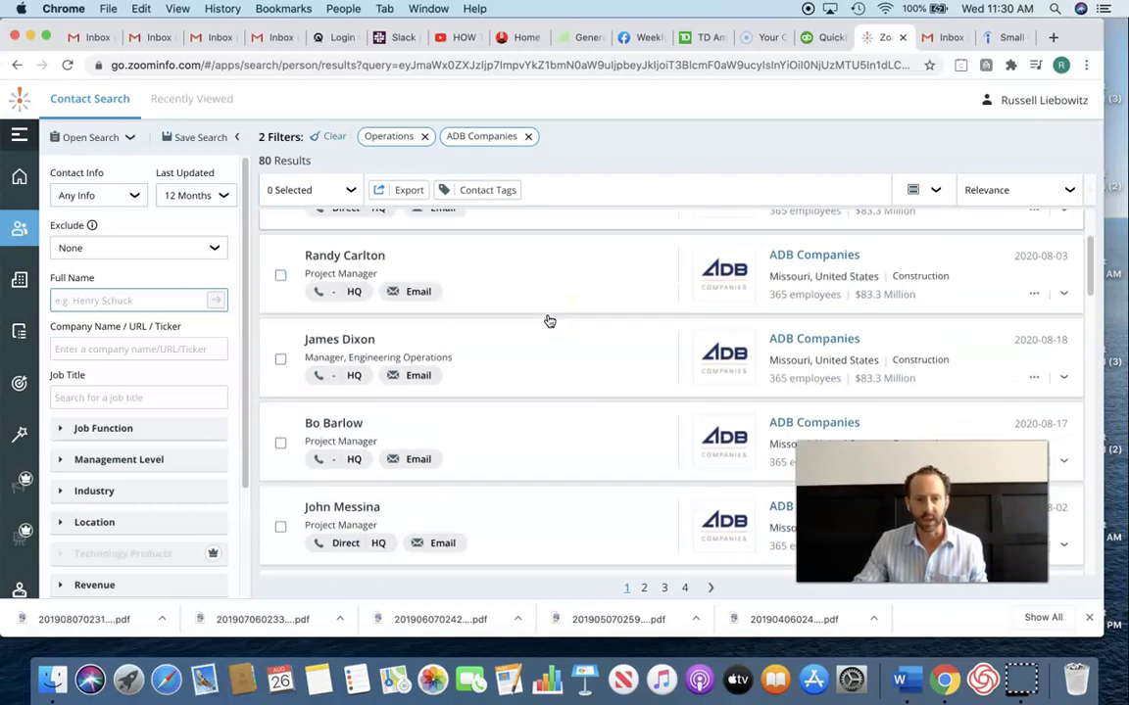
pyautogui.scroll(-3, 549, 320)
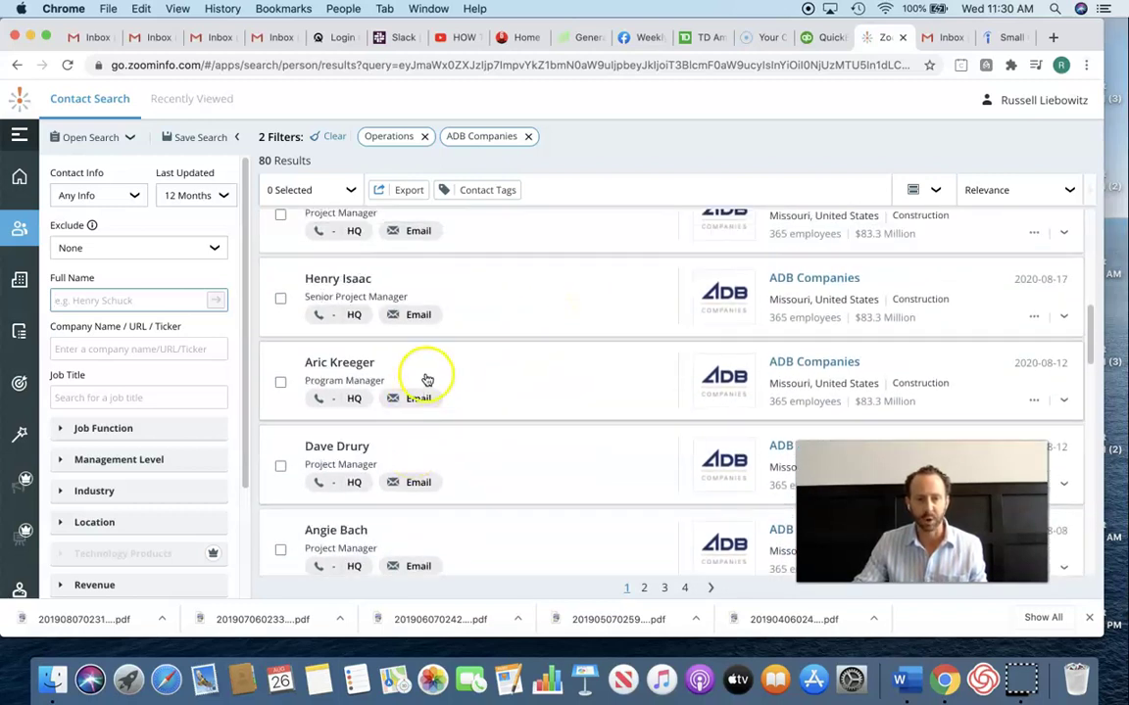
pyautogui.scroll(-1, 431, 377)
pyautogui.scroll(-4, 439, 375)
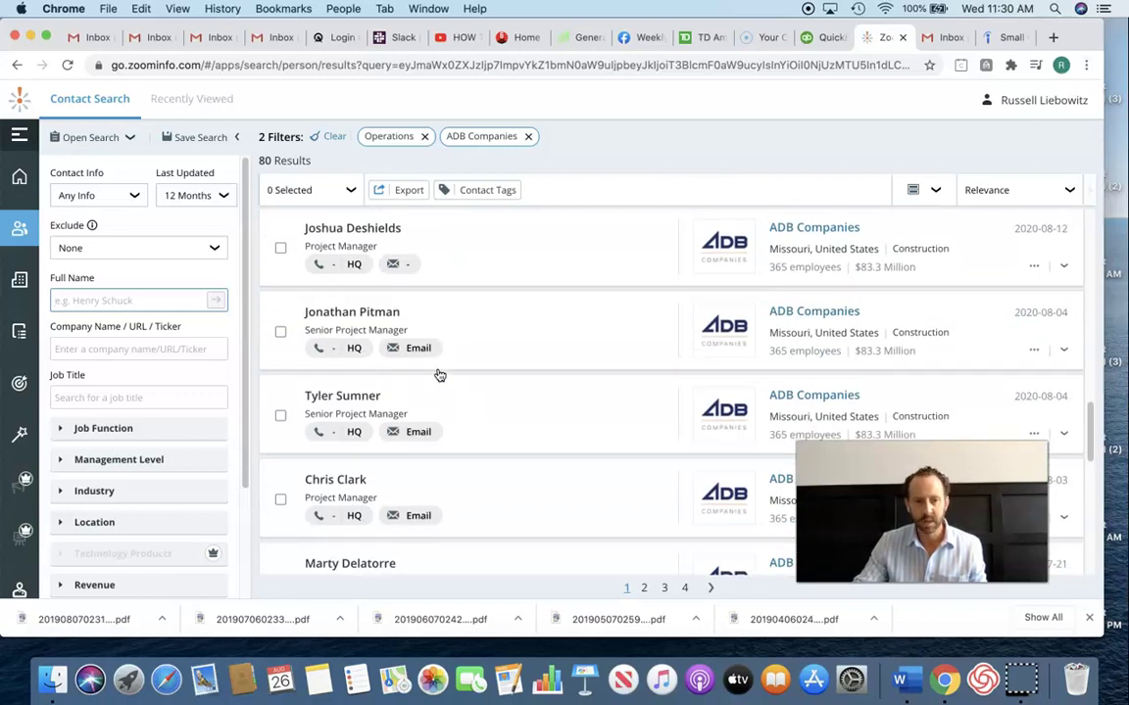
pyautogui.scroll(-1, 440, 375)
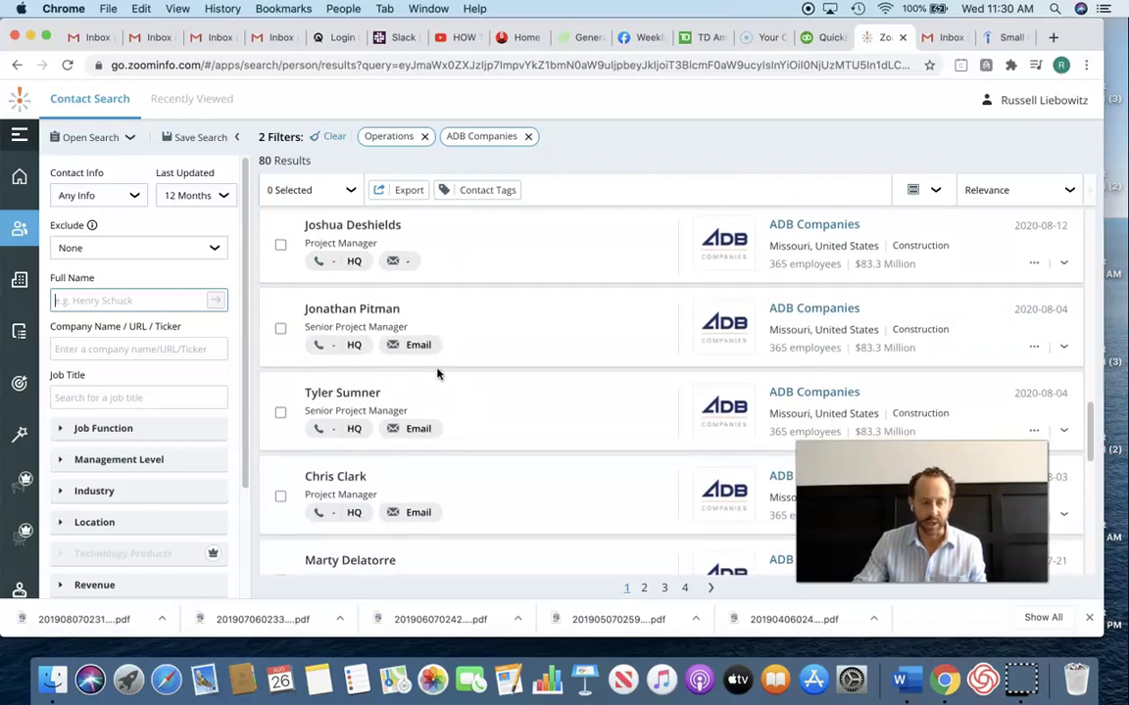
pyautogui.click(339, 395)
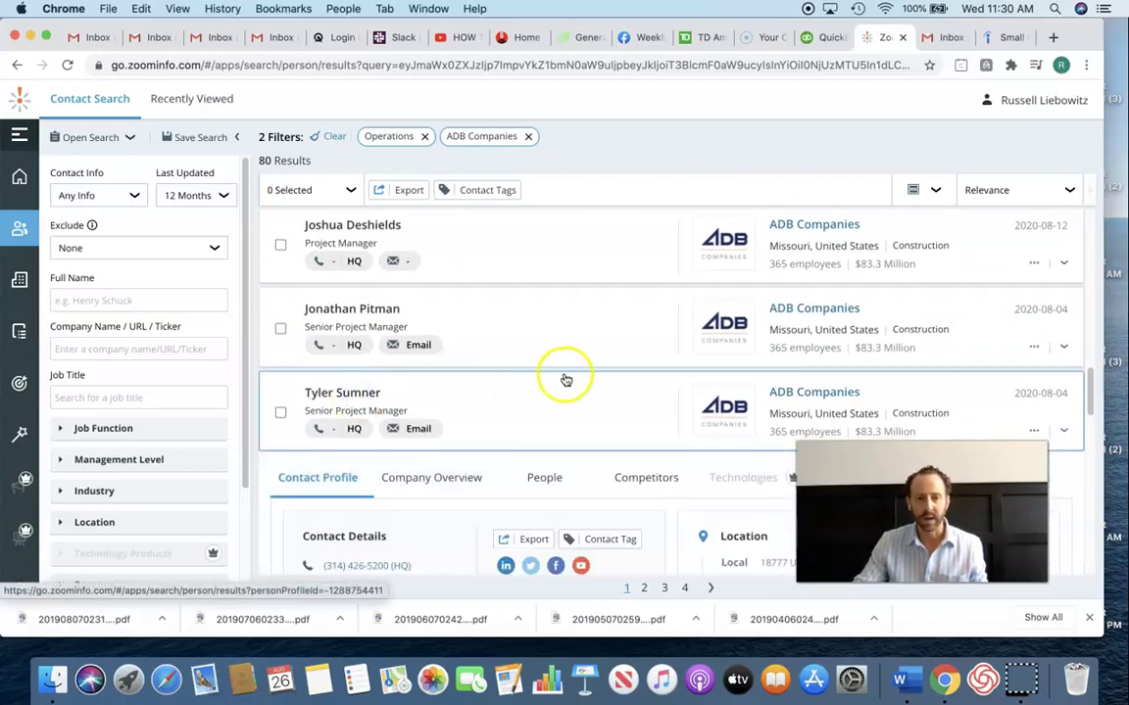
pyautogui.scroll(-3, 565, 378)
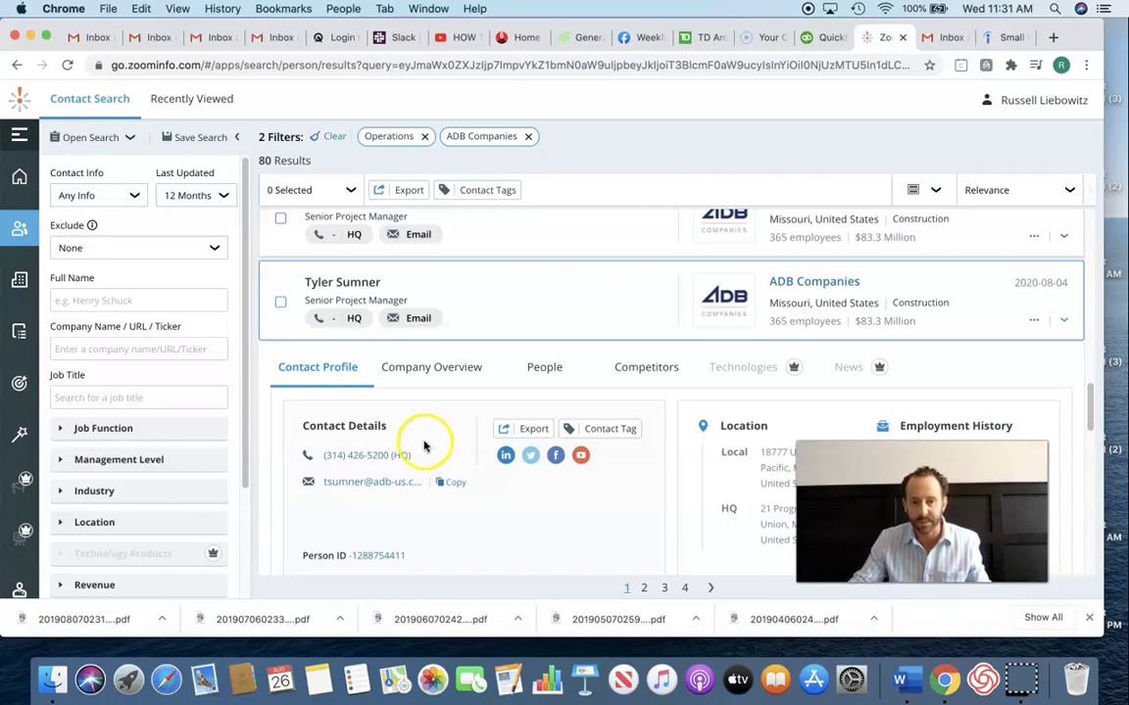
pyautogui.click(453, 483)
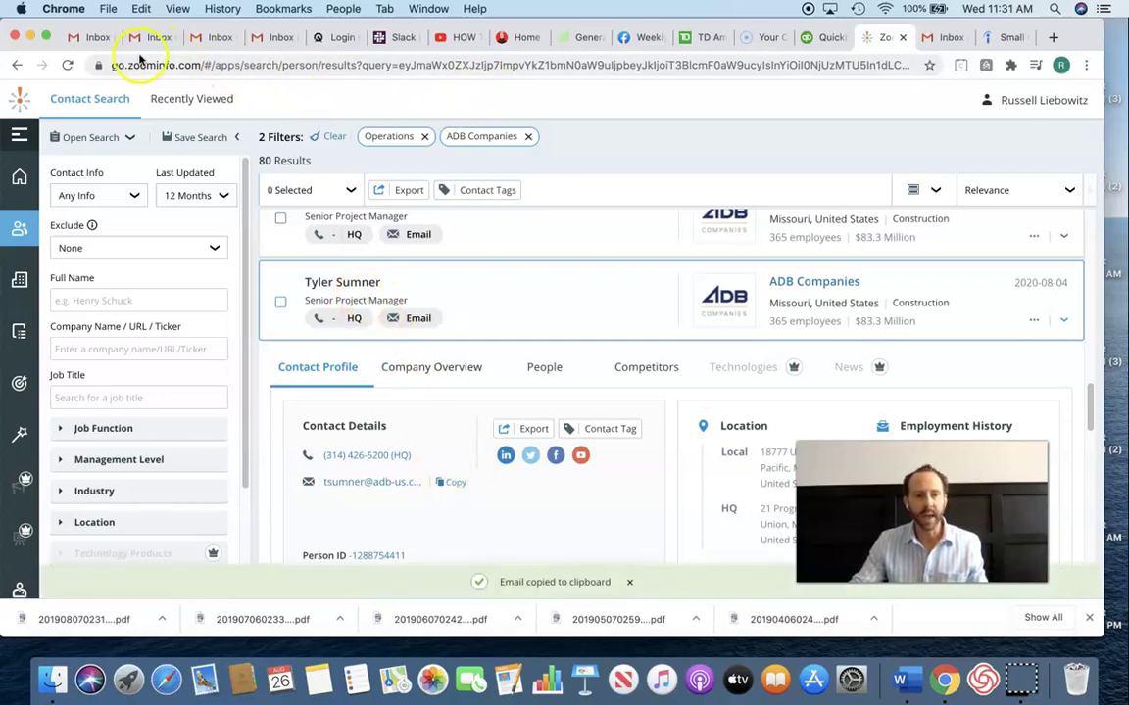
pyautogui.click(947, 45)
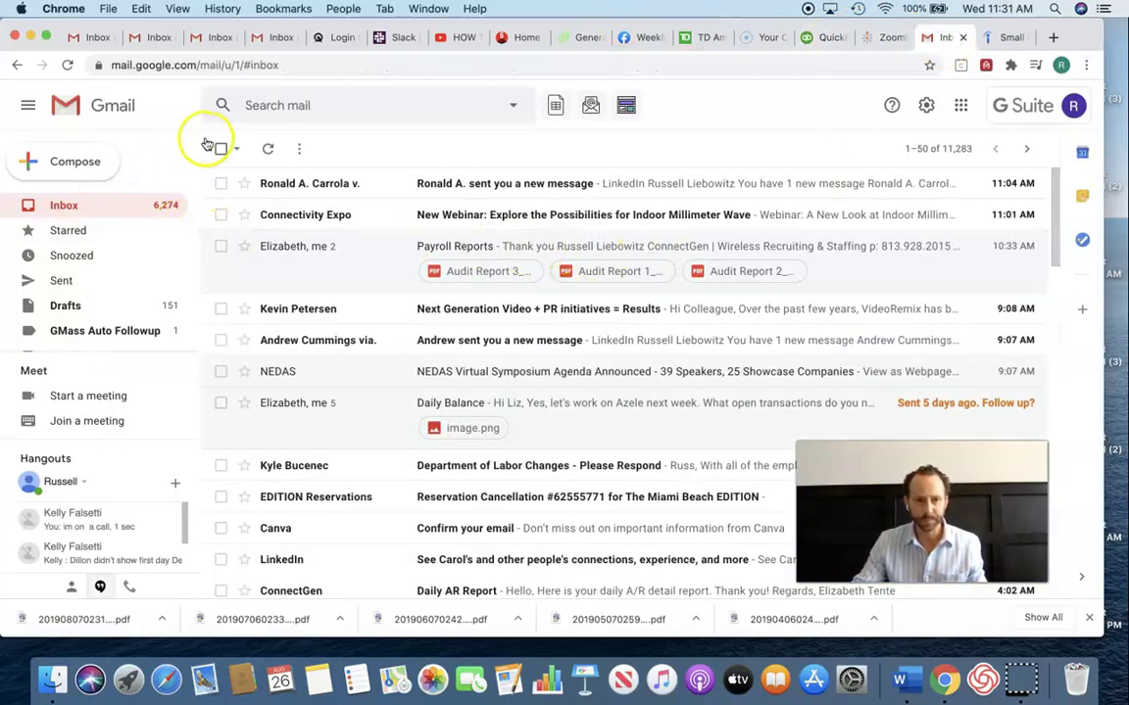
# - Launch Google Sheets from Gmail's Google apps grid
pyautogui.click(960, 105)
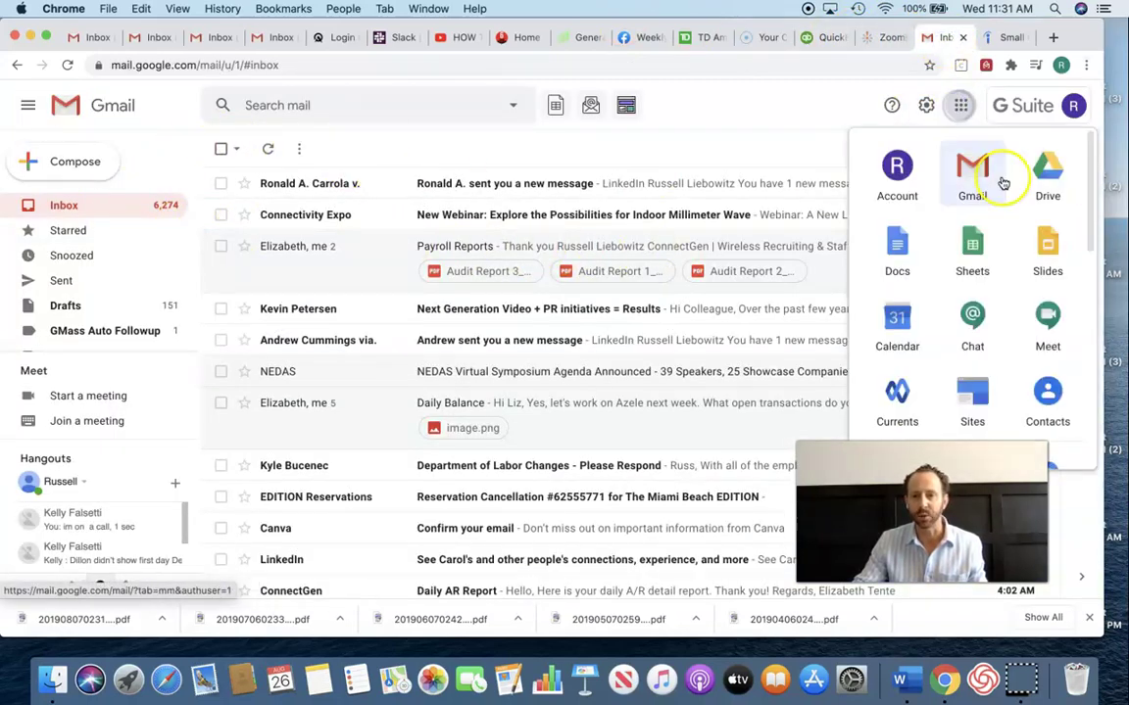
pyautogui.click(973, 246)
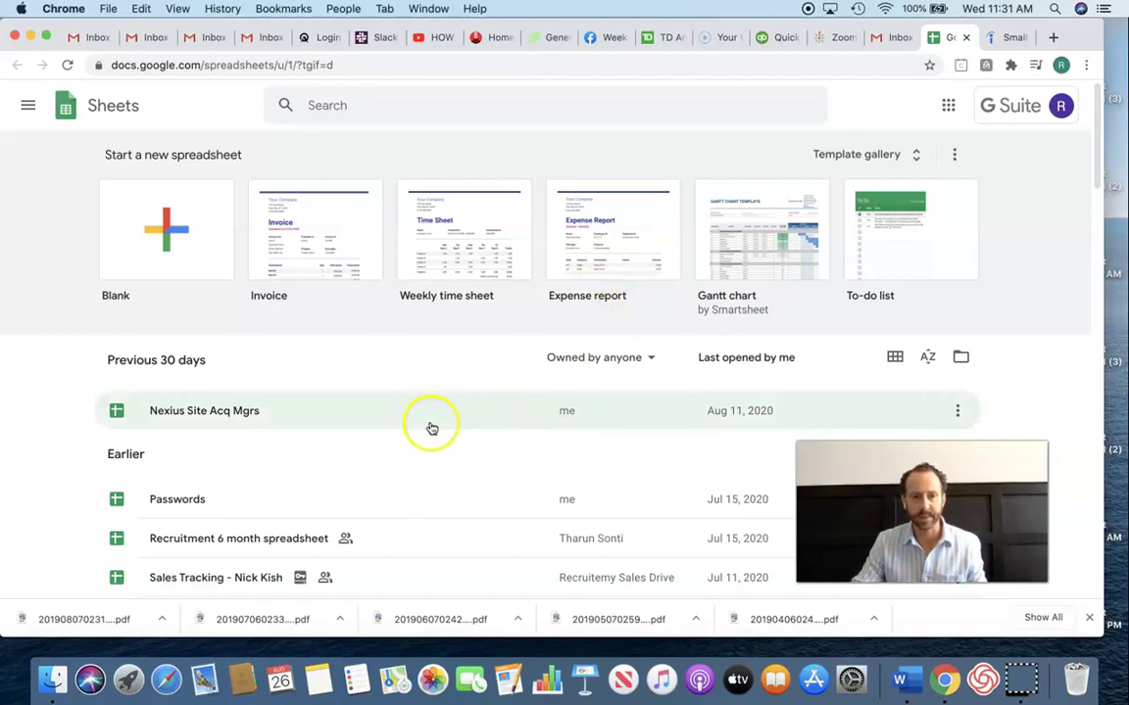
# - Create a blank spreadsheet with headers First, Last and Email in A1:C1
pyautogui.click(168, 248)
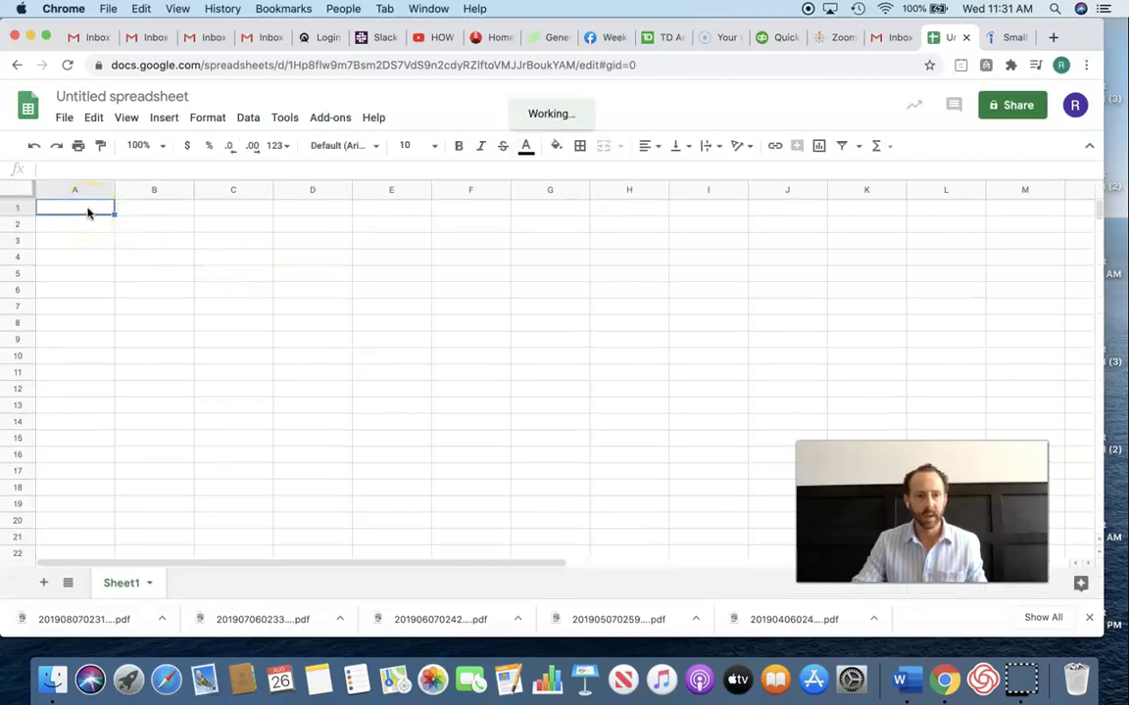
pyautogui.write('fIRST')
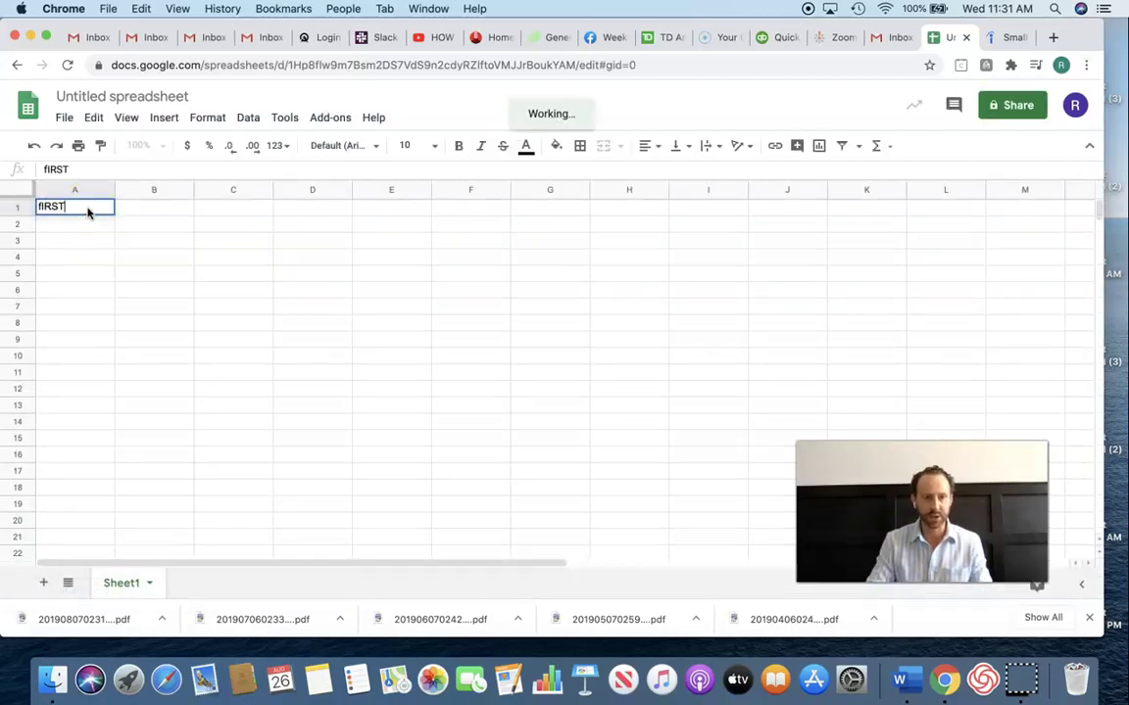
pyautogui.press('BackSpace')
pyautogui.press('BackSpace')
pyautogui.press('BackSpace')
pyautogui.write('First')
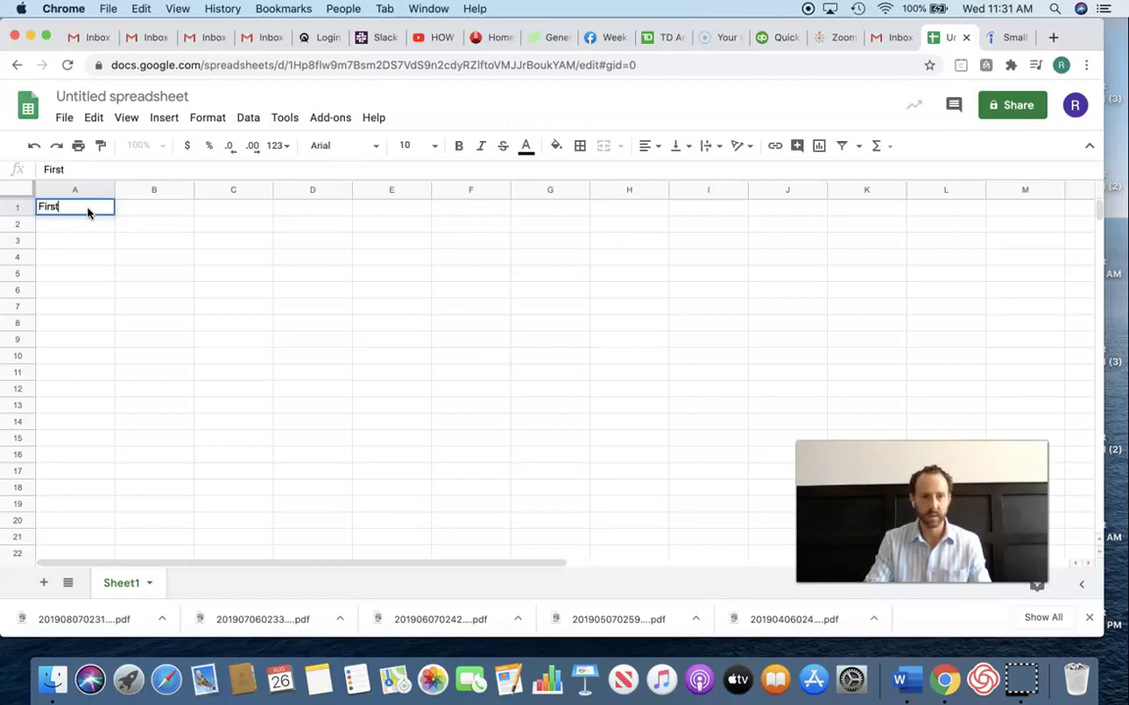
pyautogui.press('Tab')
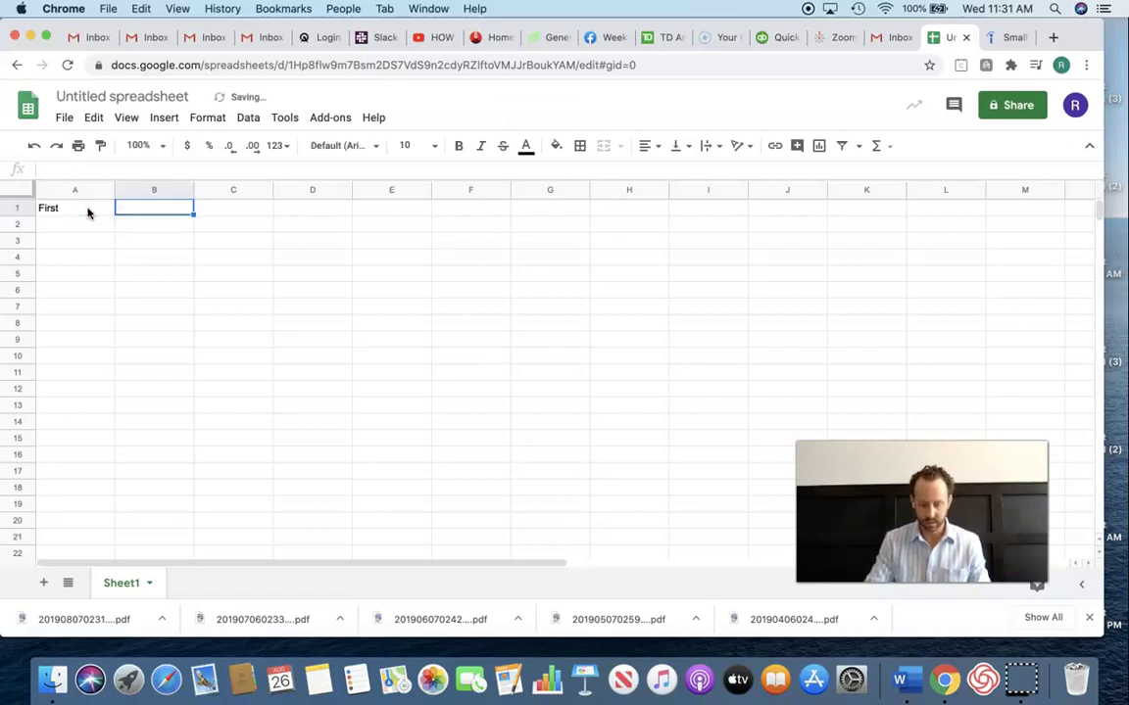
pyautogui.write('Last')
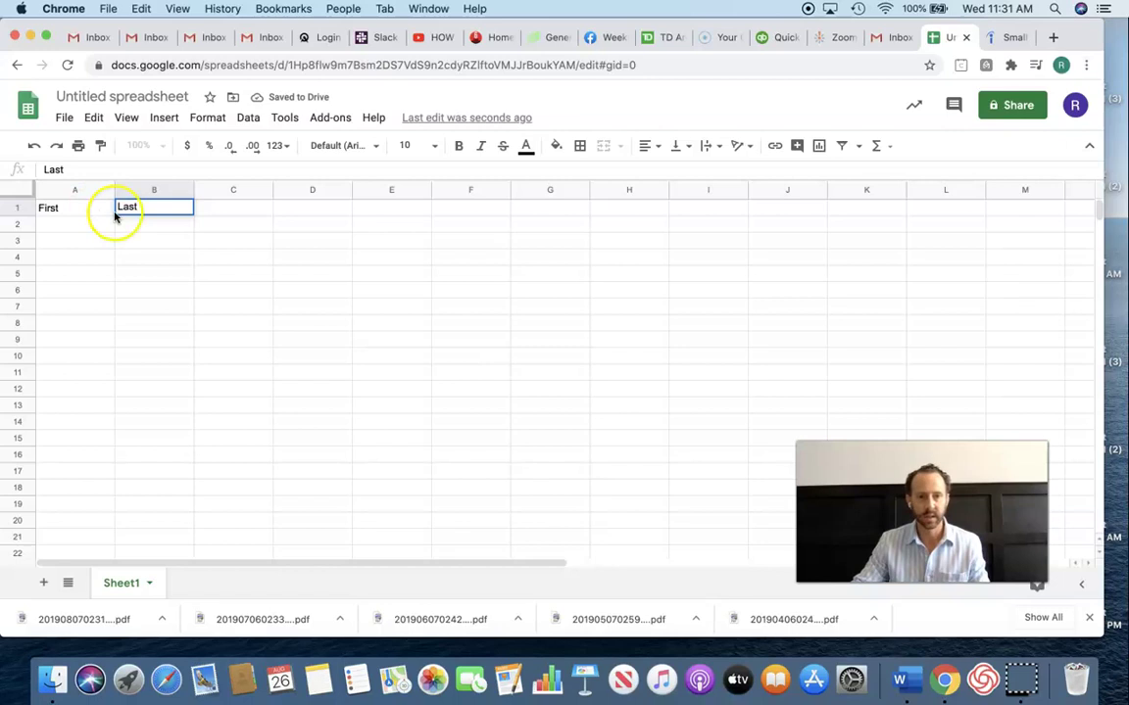
pyautogui.click(247, 208)
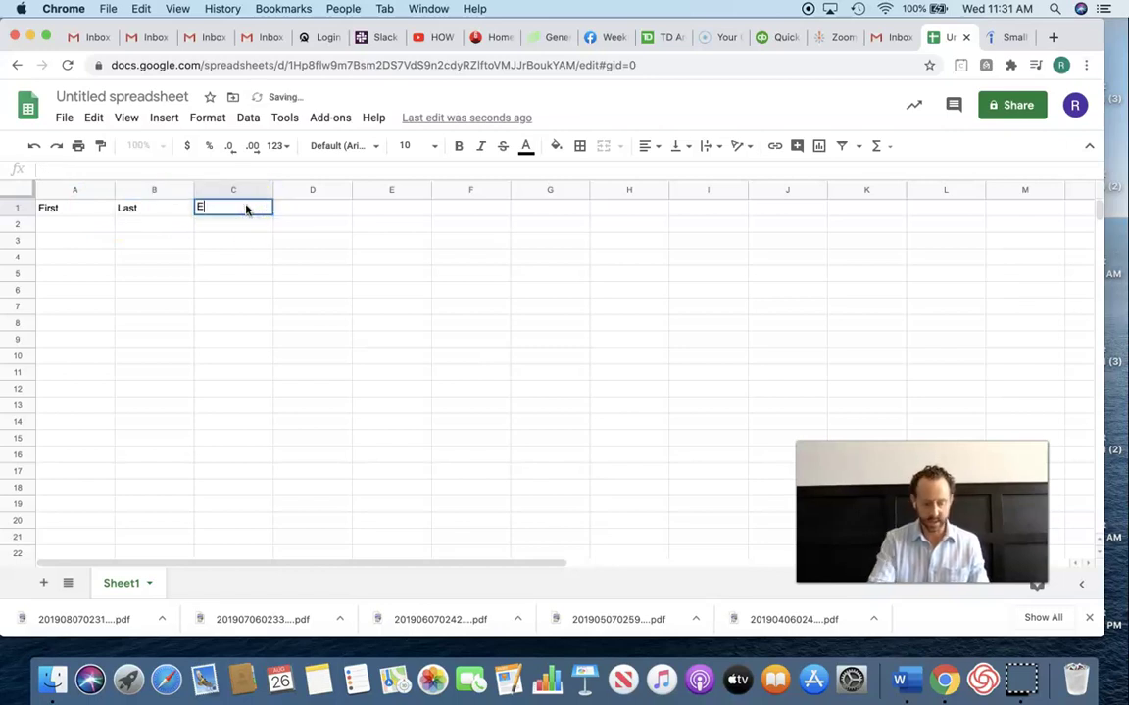
pyautogui.click(62, 226)
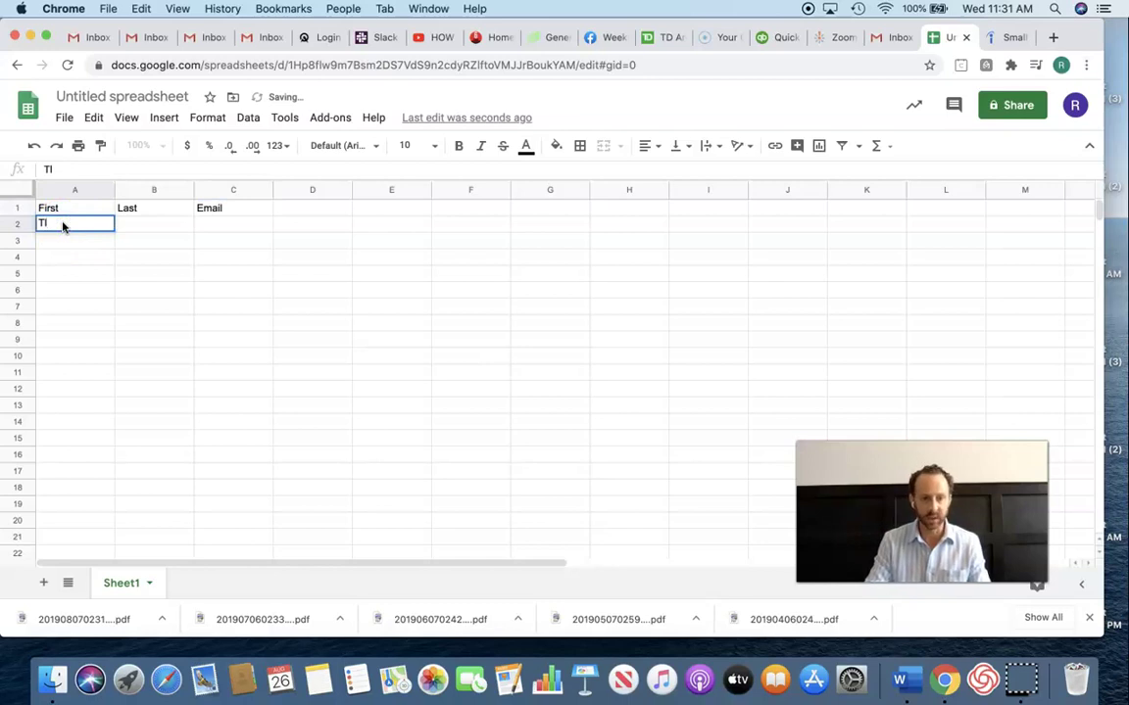
# - Enter the contact's first and last name in A2:B2 and paste their email into C2
pyautogui.press('Tab')
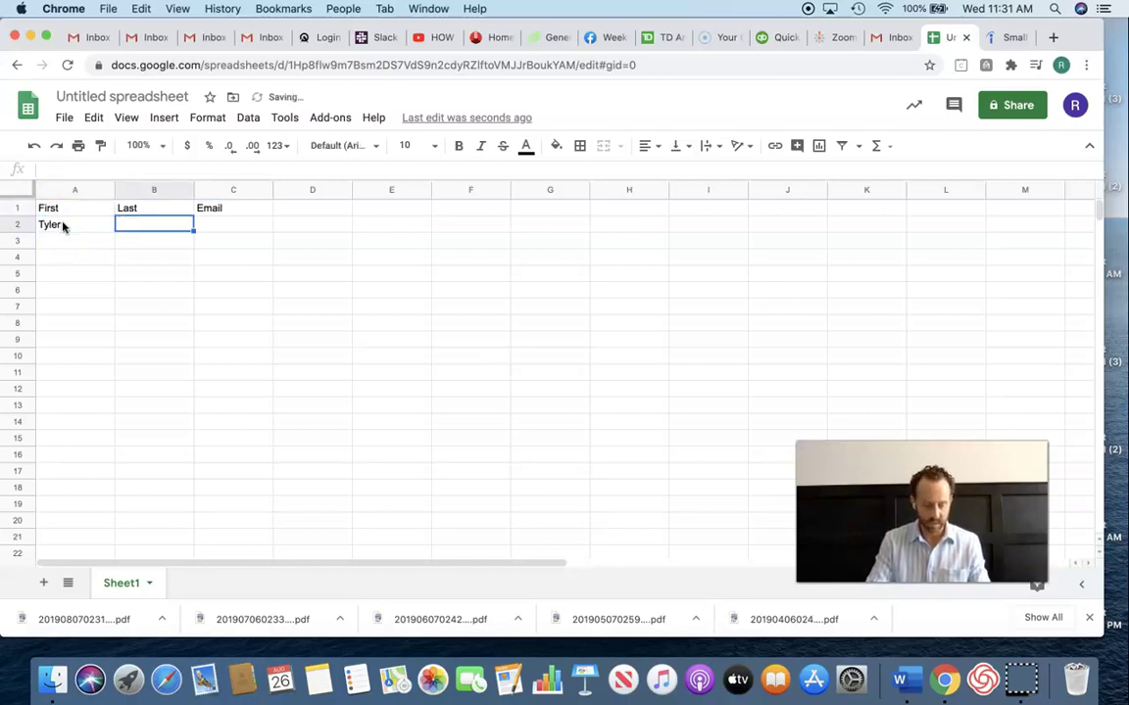
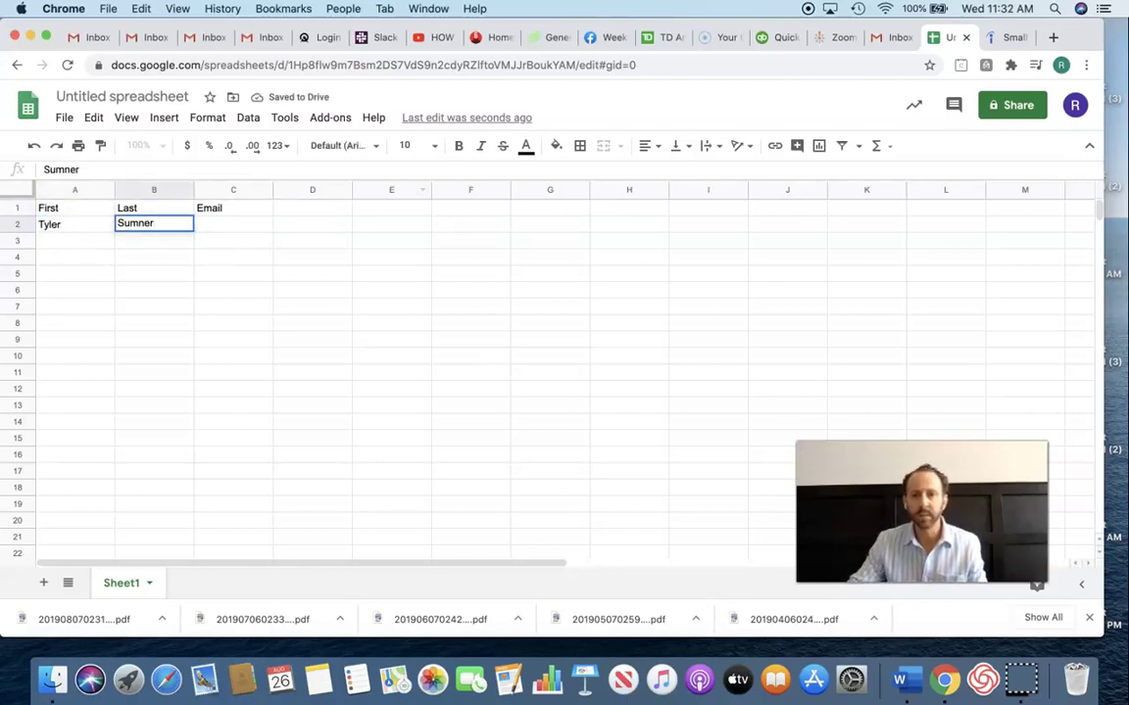
pyautogui.click(834, 40)
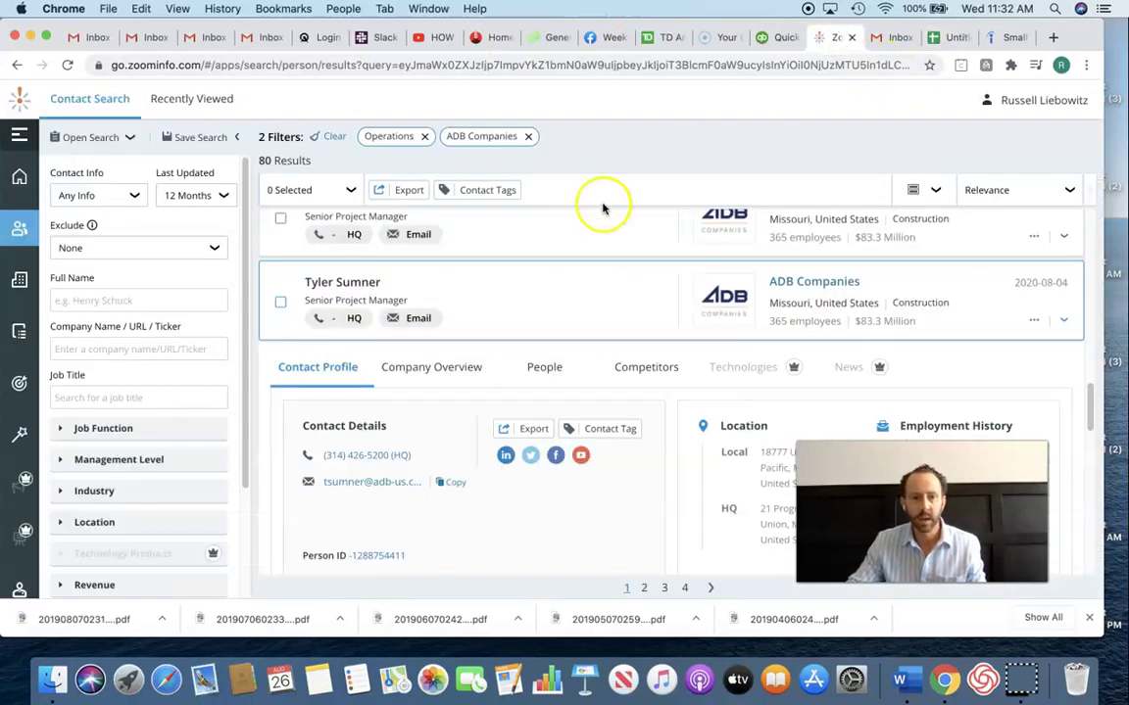
pyautogui.click(946, 38)
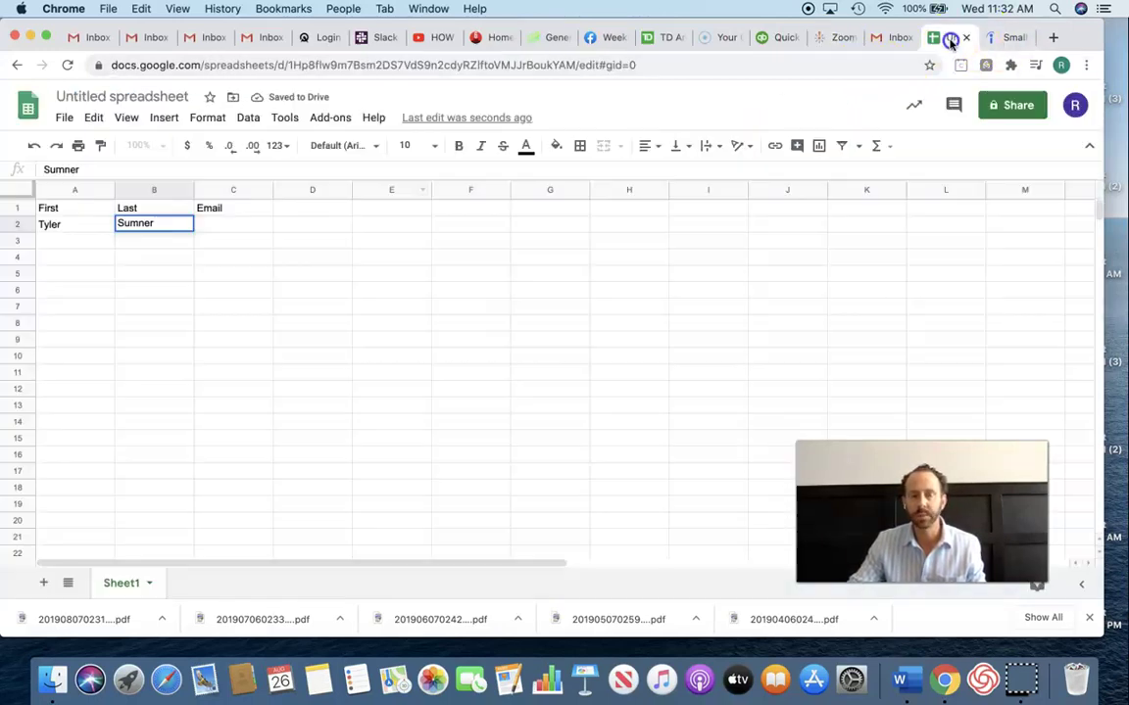
pyautogui.click(217, 222)
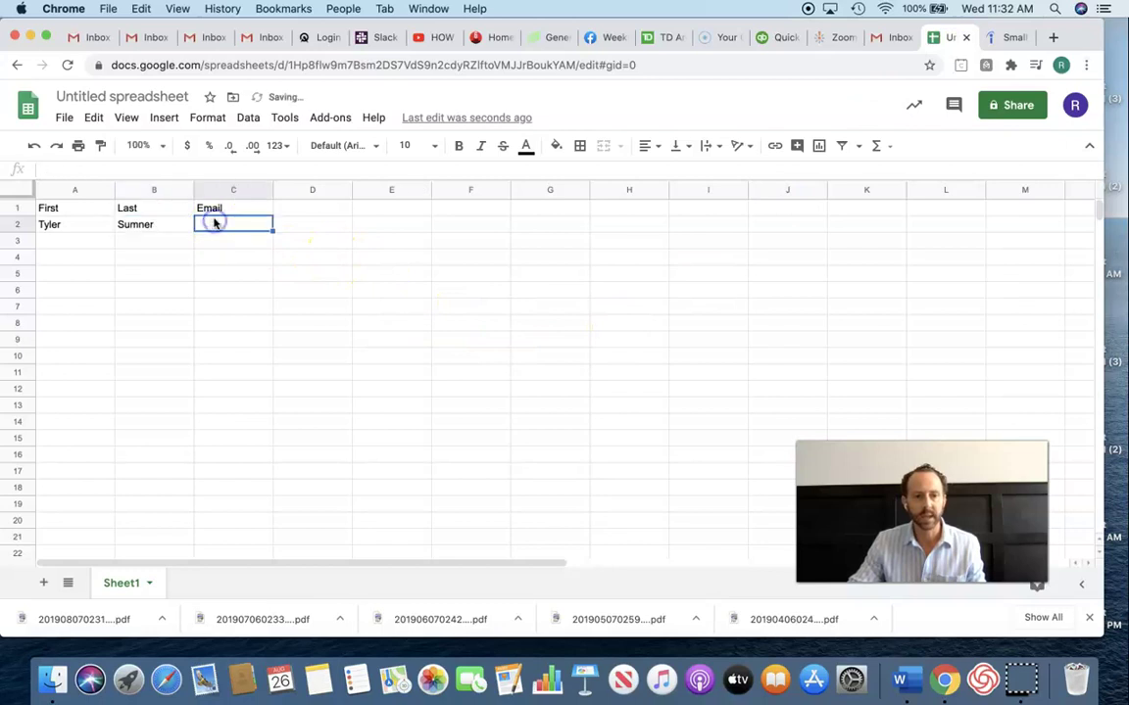
pyautogui.rightClick(212, 221)
pyautogui.moveTo(267, 214)
pyautogui.click(259, 192)
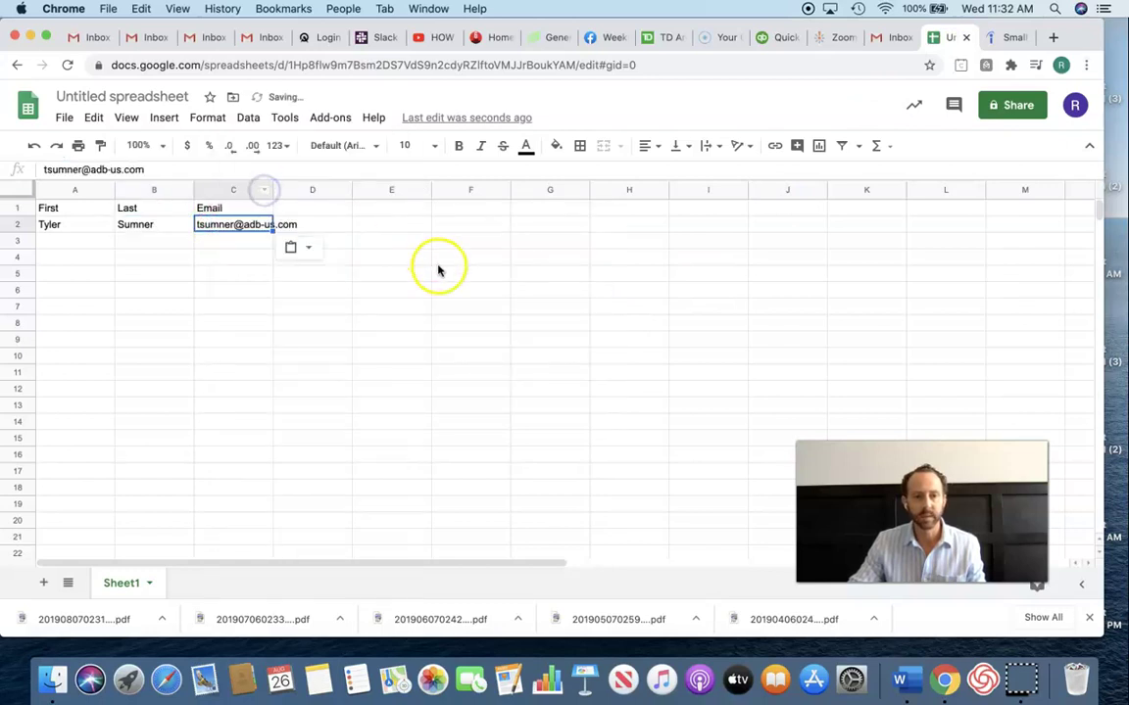
pyautogui.click(438, 263)
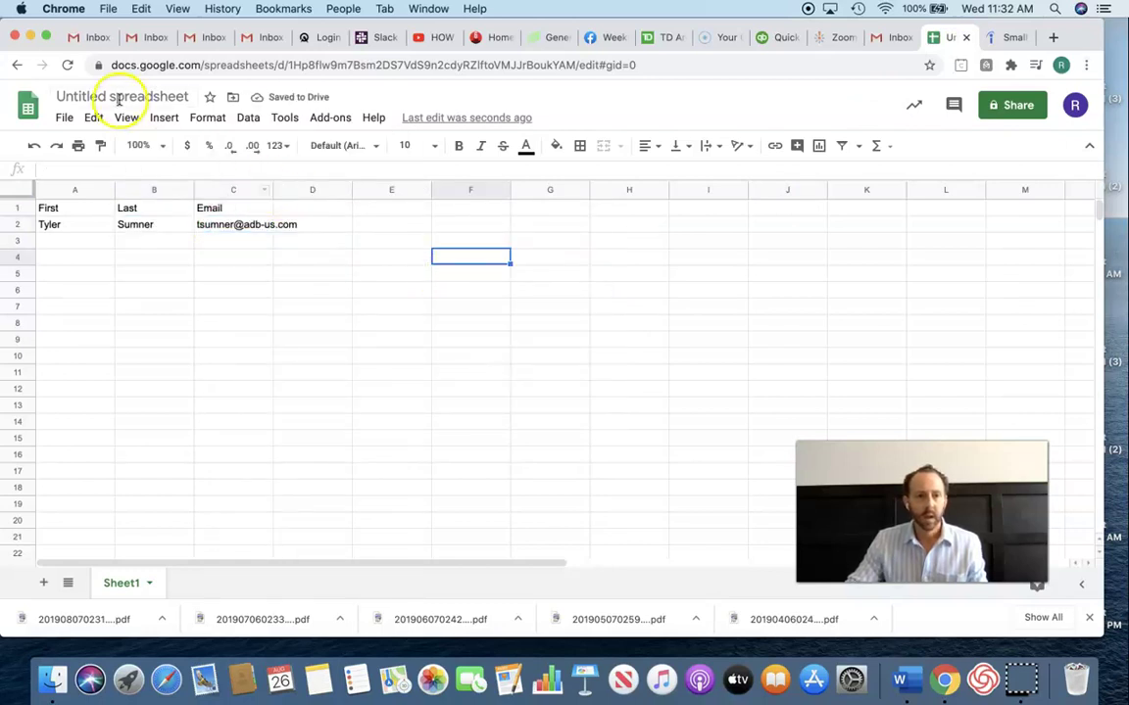
# - Title the spreadsheet 'Indeed SmallCell Job Openings 8/26/20' and autofit column C to the emails
pyautogui.click(118, 97)
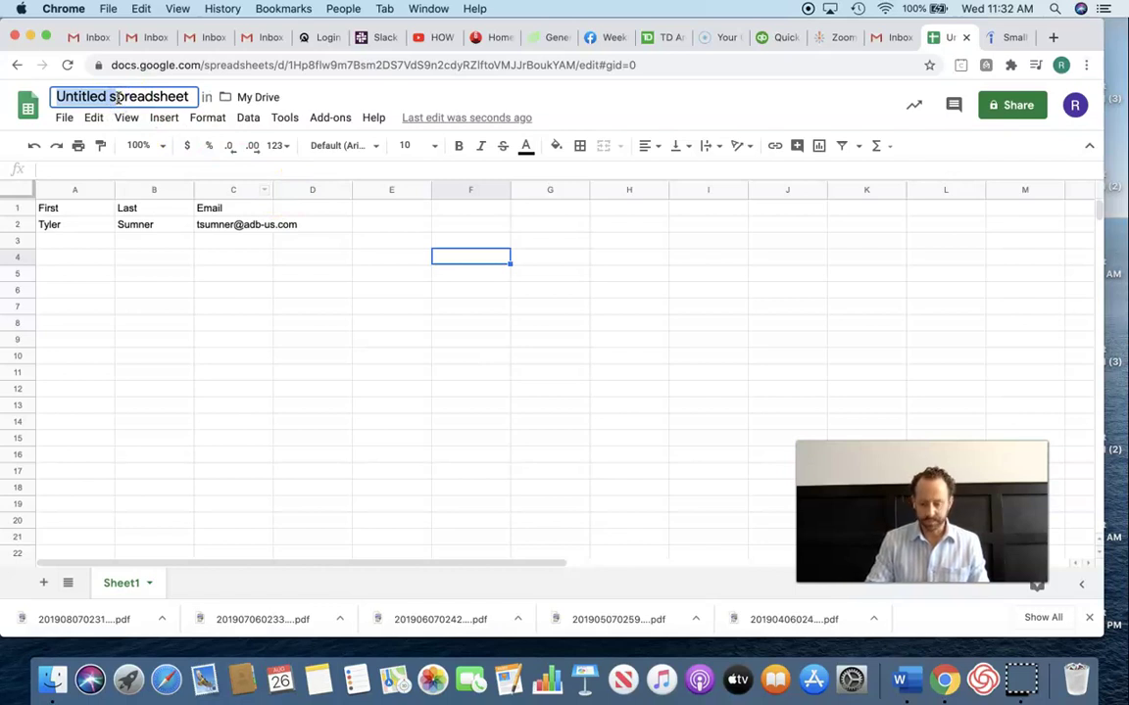
pyautogui.doubleClick(116, 96)
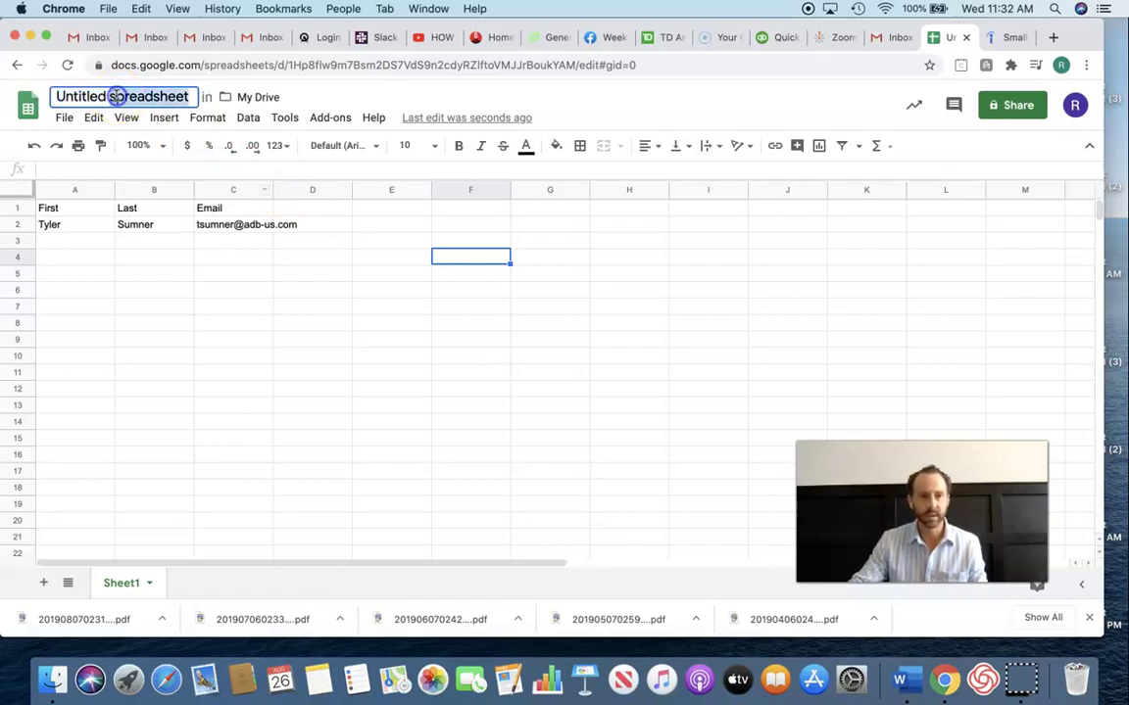
pyautogui.write('Indeed')
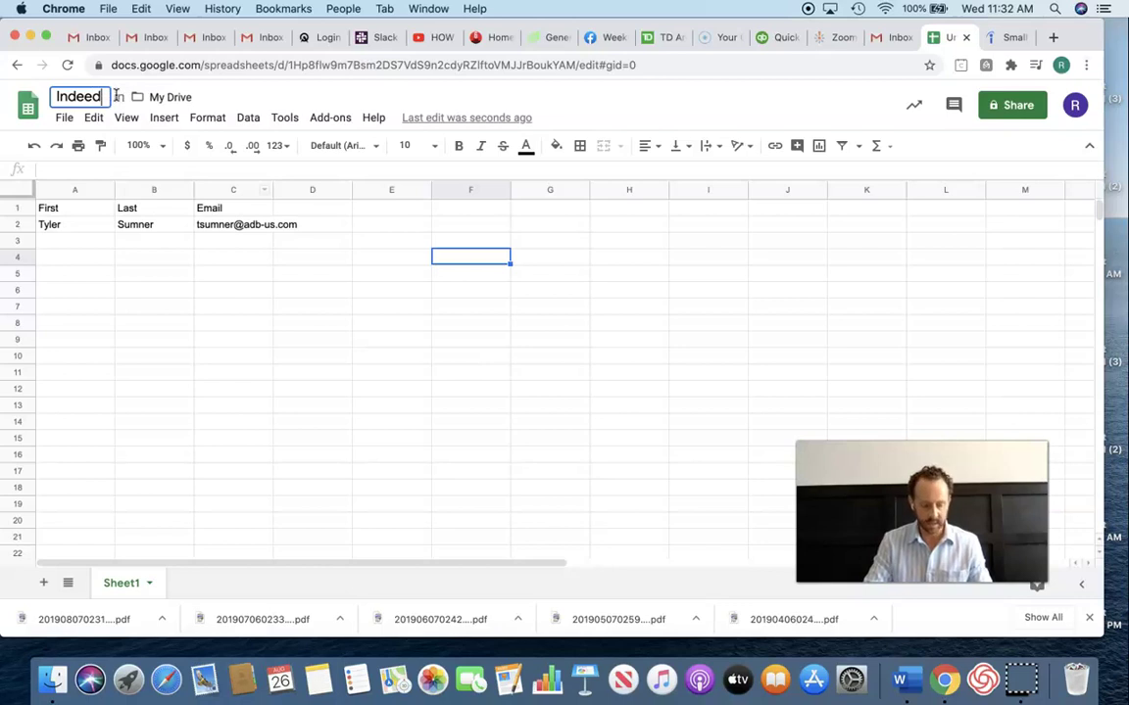
pyautogui.write(' SmallCe')
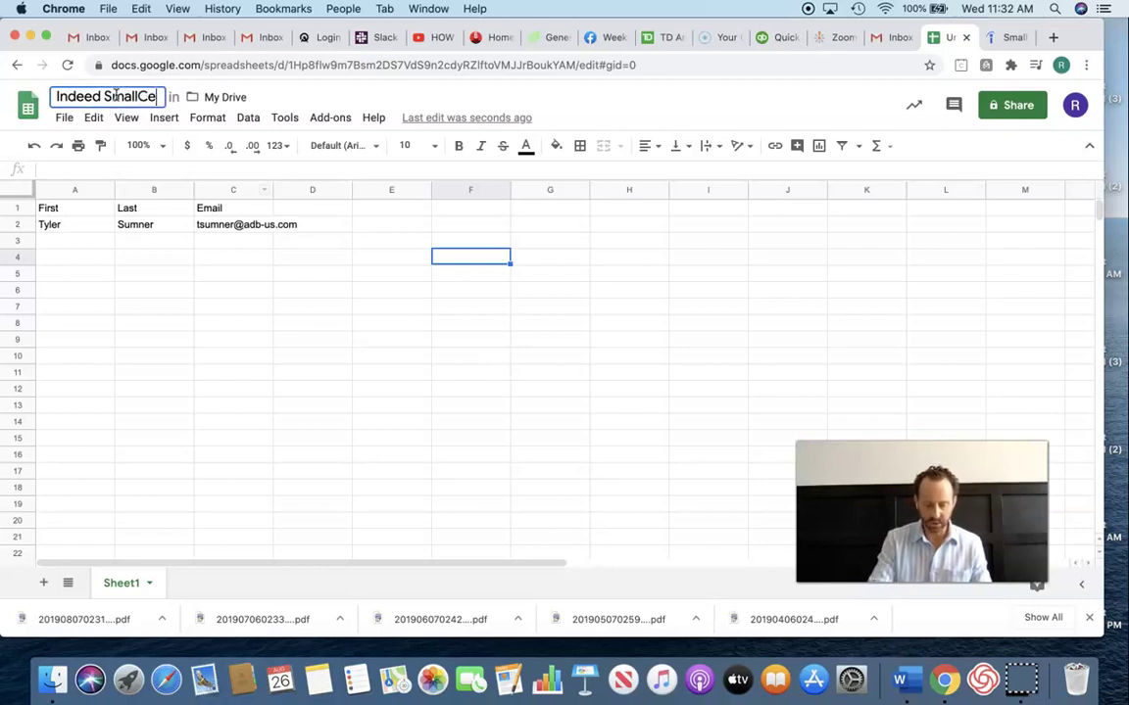
pyautogui.write('ll Job Op')
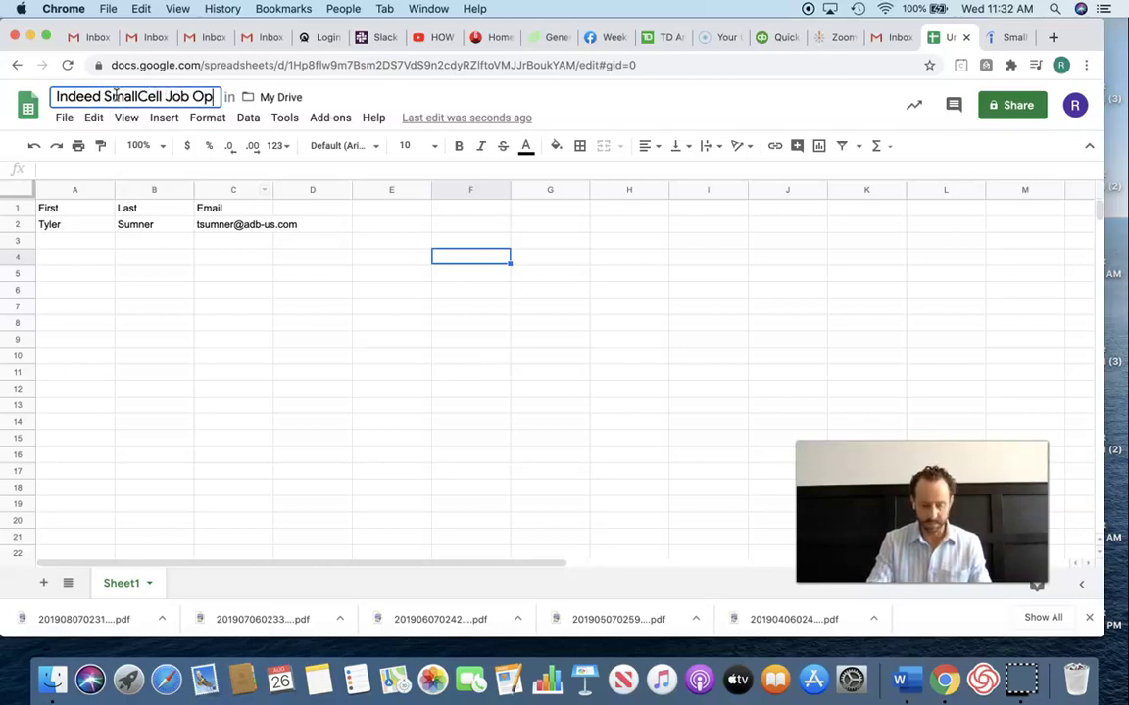
pyautogui.write('enings 8/26/20')
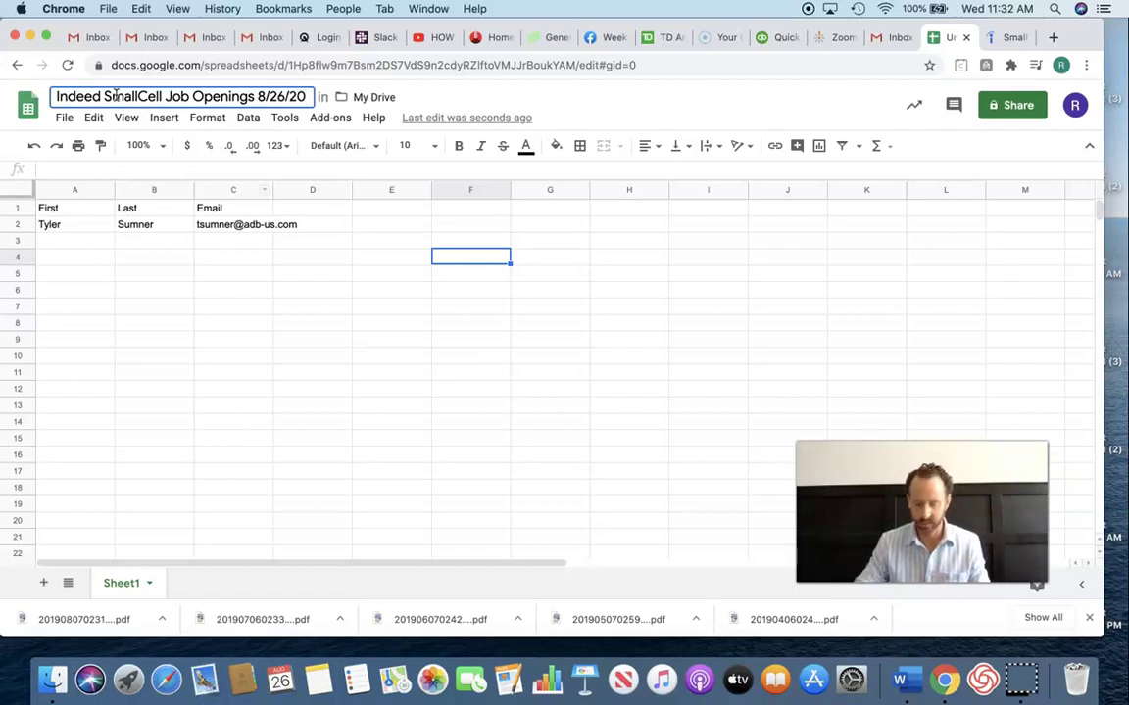
pyautogui.press('Return')
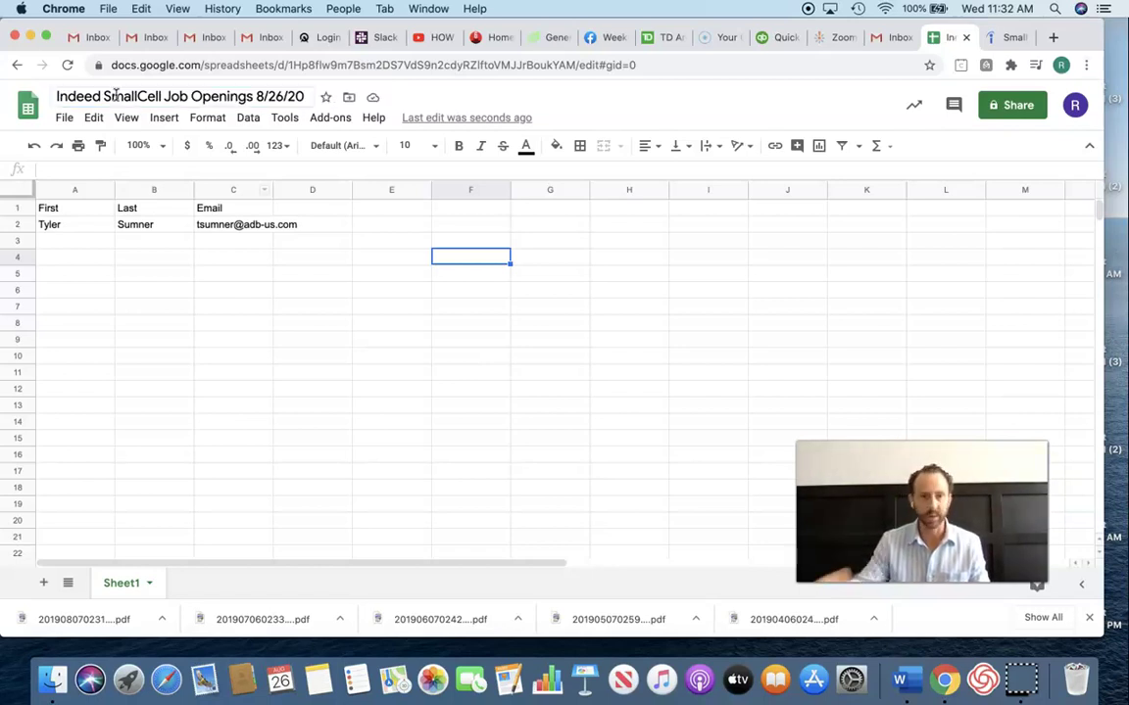
pyautogui.doubleClick(274, 192)
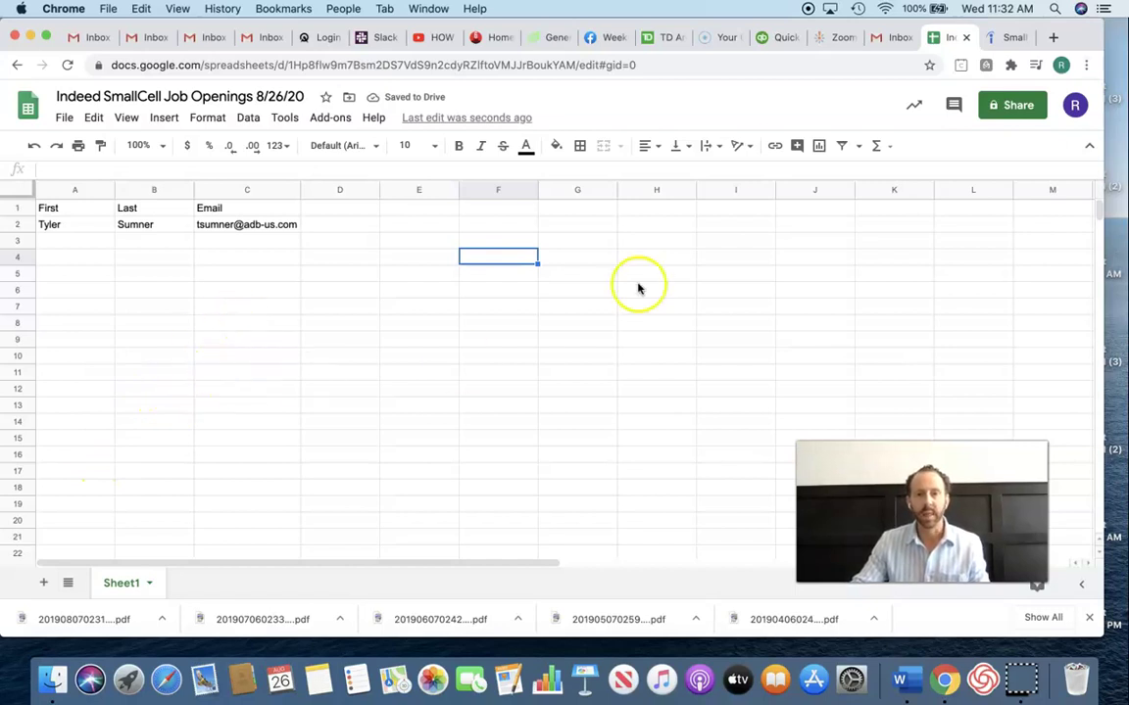
# - Scroll through more Indeed listings, including Team Fishel, Communication Technology Services and MasTec
pyautogui.click(1010, 36)
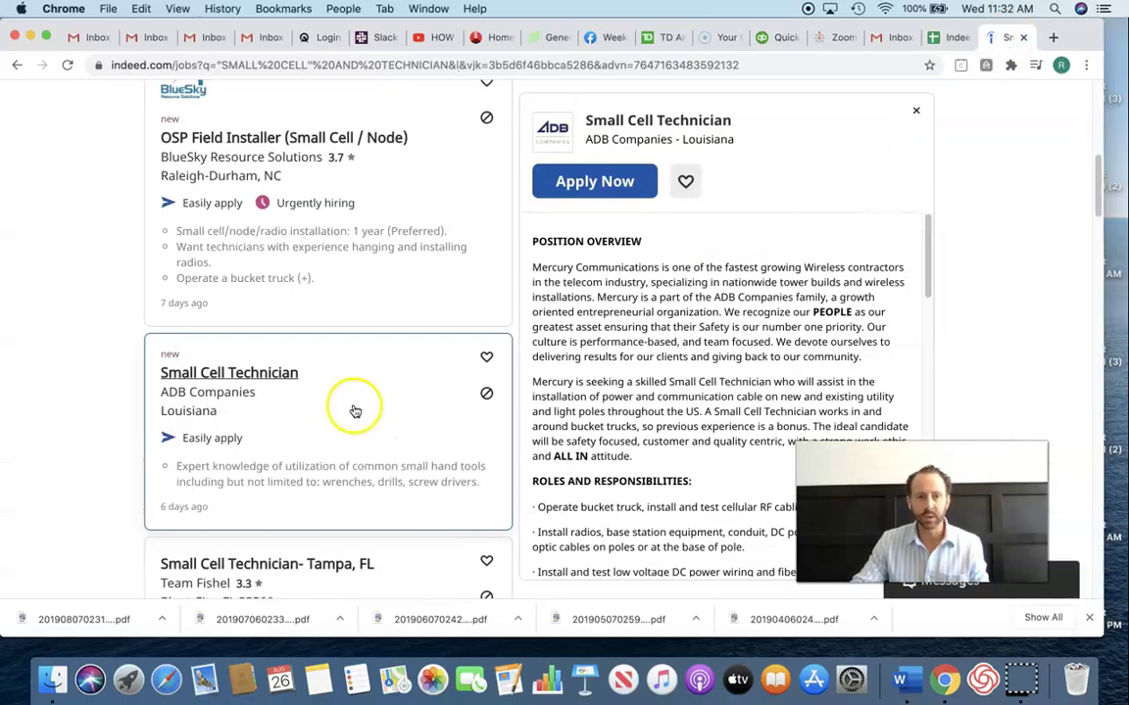
pyautogui.scroll(-2, 356, 411)
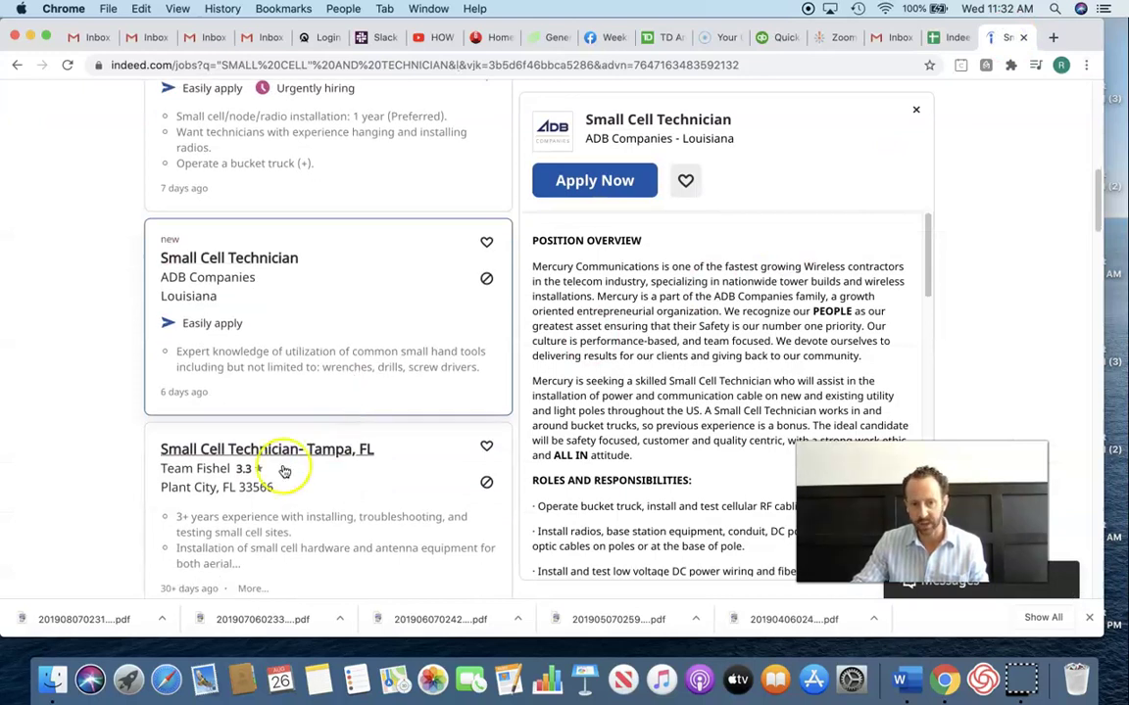
pyautogui.scroll(-2, 218, 480)
pyautogui.scroll(-5, 218, 480)
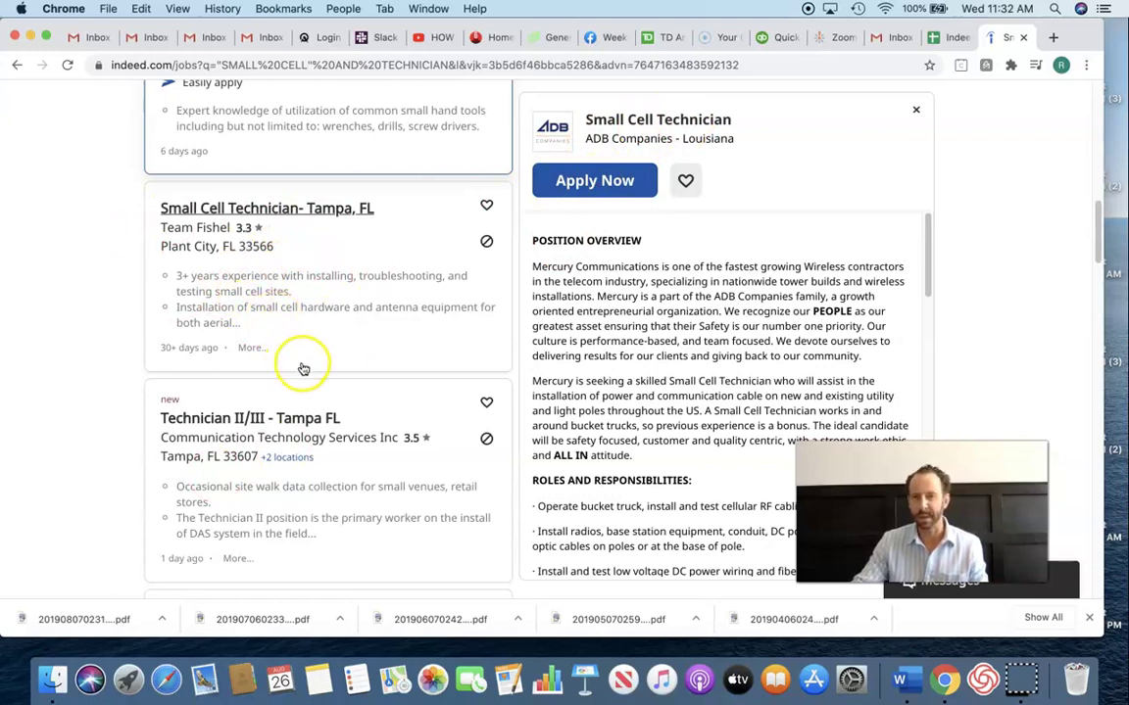
pyautogui.scroll(-4, 418, 341)
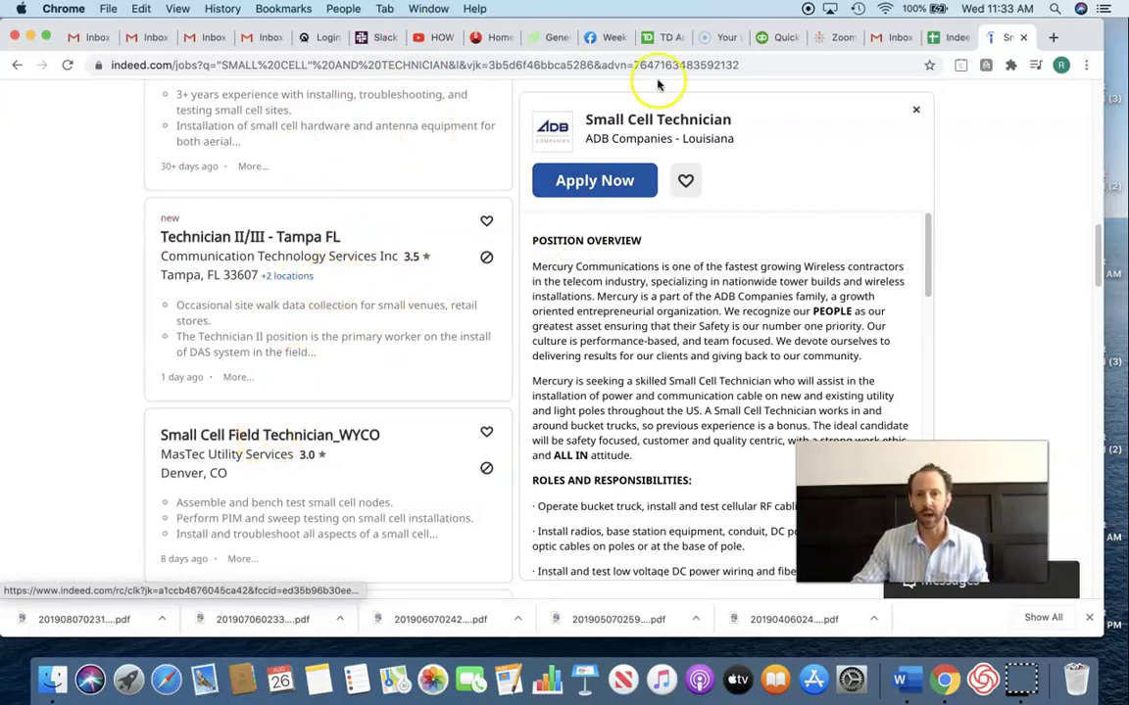
# - Replace the ADB Companies company filter with Team Fishel
pyautogui.click(837, 37)
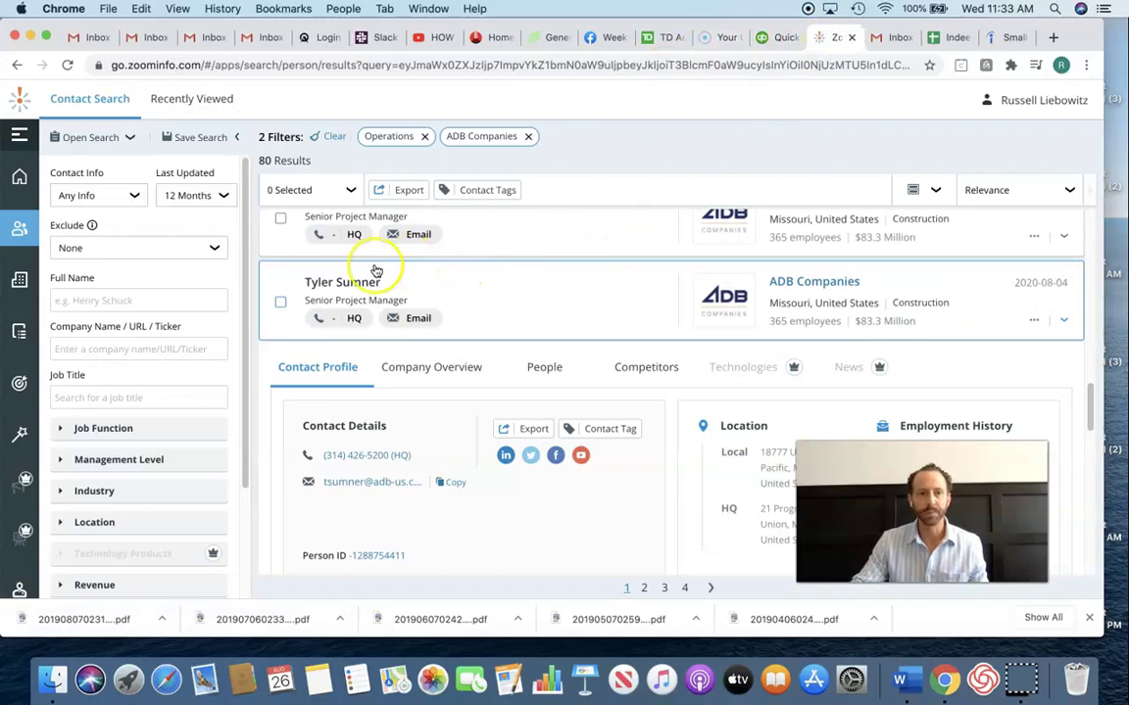
pyautogui.click(529, 137)
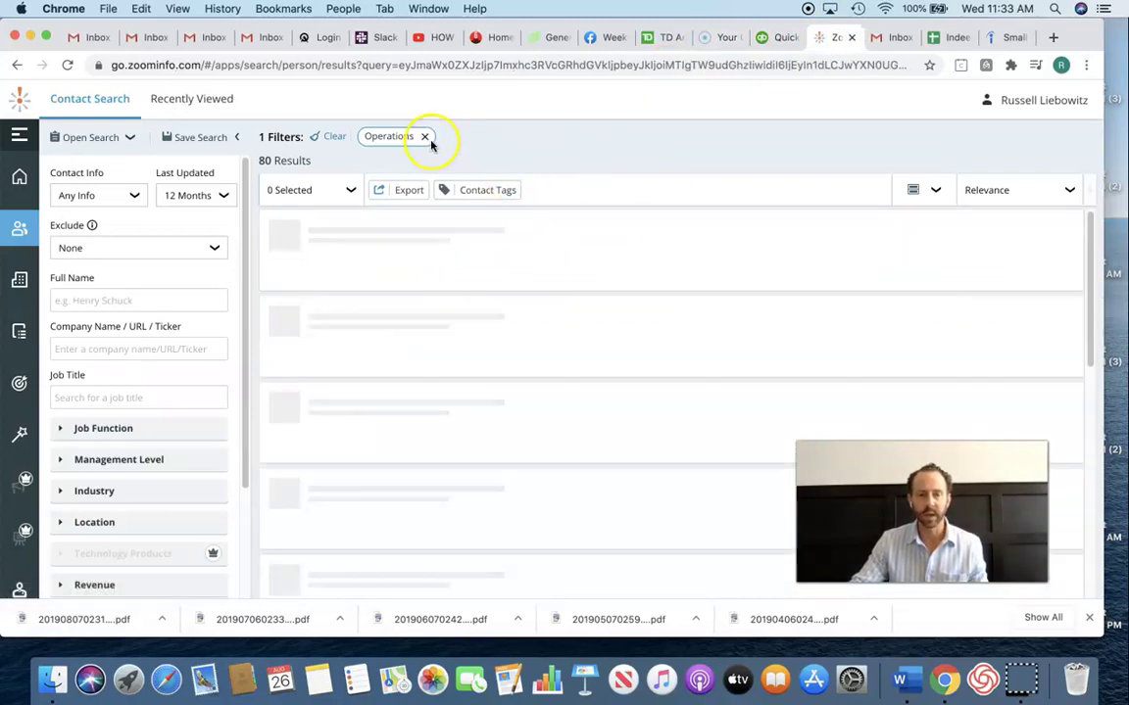
pyautogui.click(87, 345)
pyautogui.write('Team')
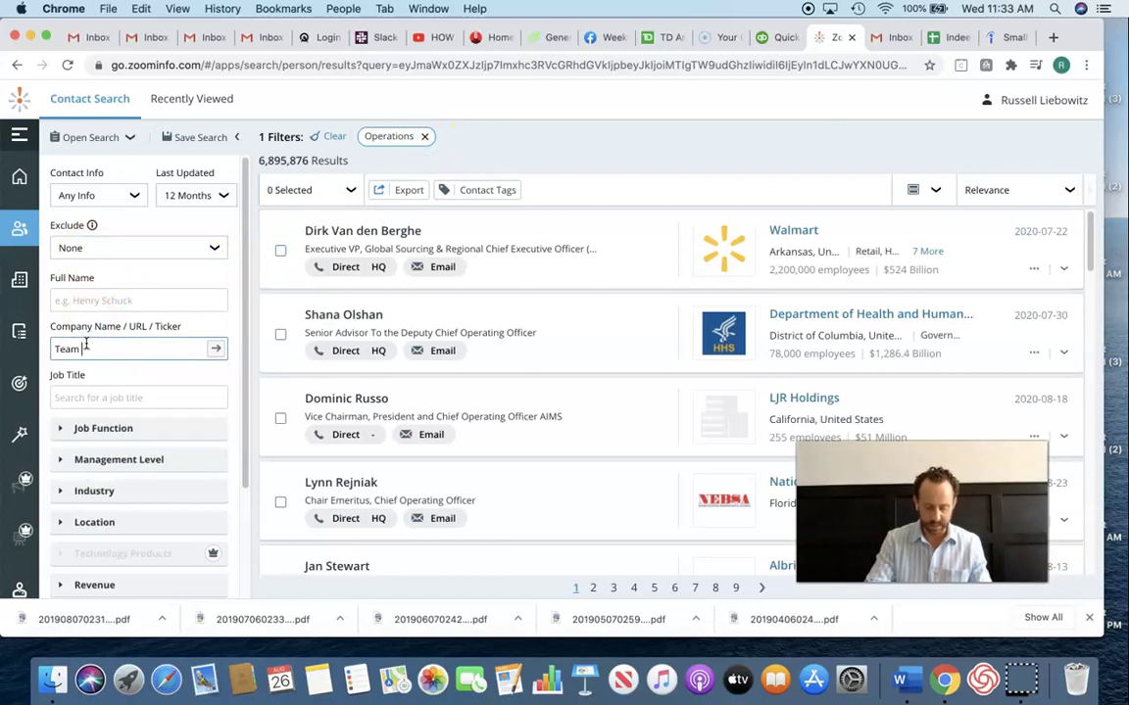
pyautogui.write(' Fishel')
pyautogui.press('Return')
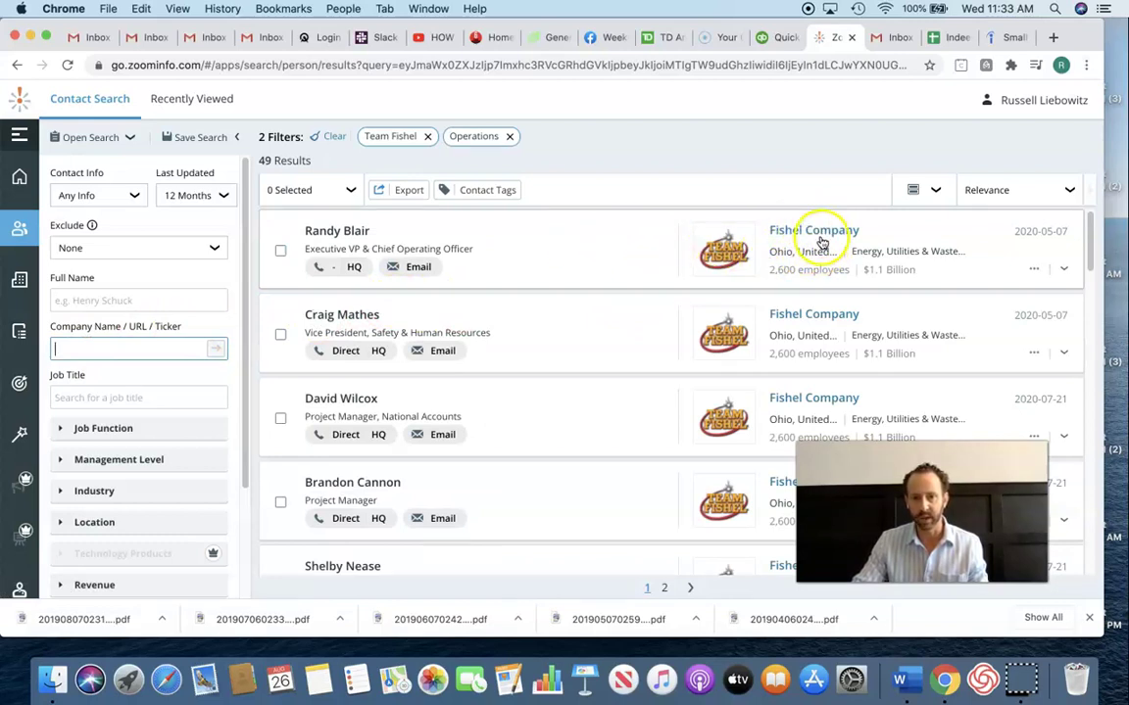
# - Filter Team Fishel Company's people to its 49 Operations contacts
pyautogui.click(817, 233)
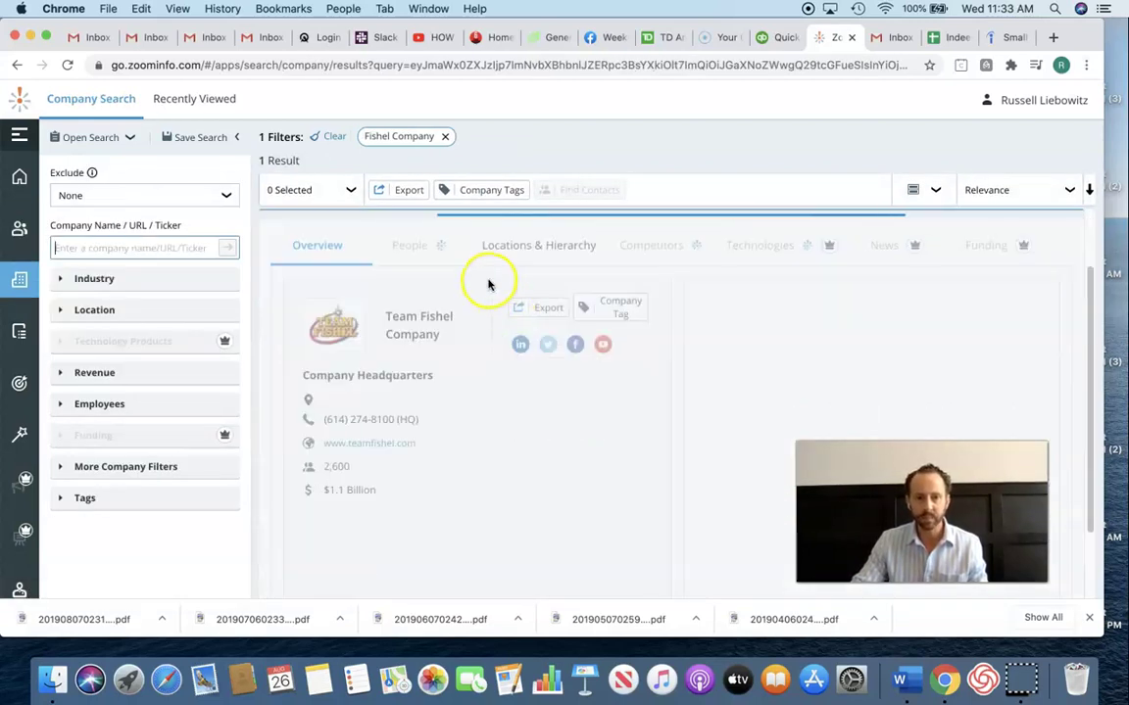
pyautogui.click(423, 247)
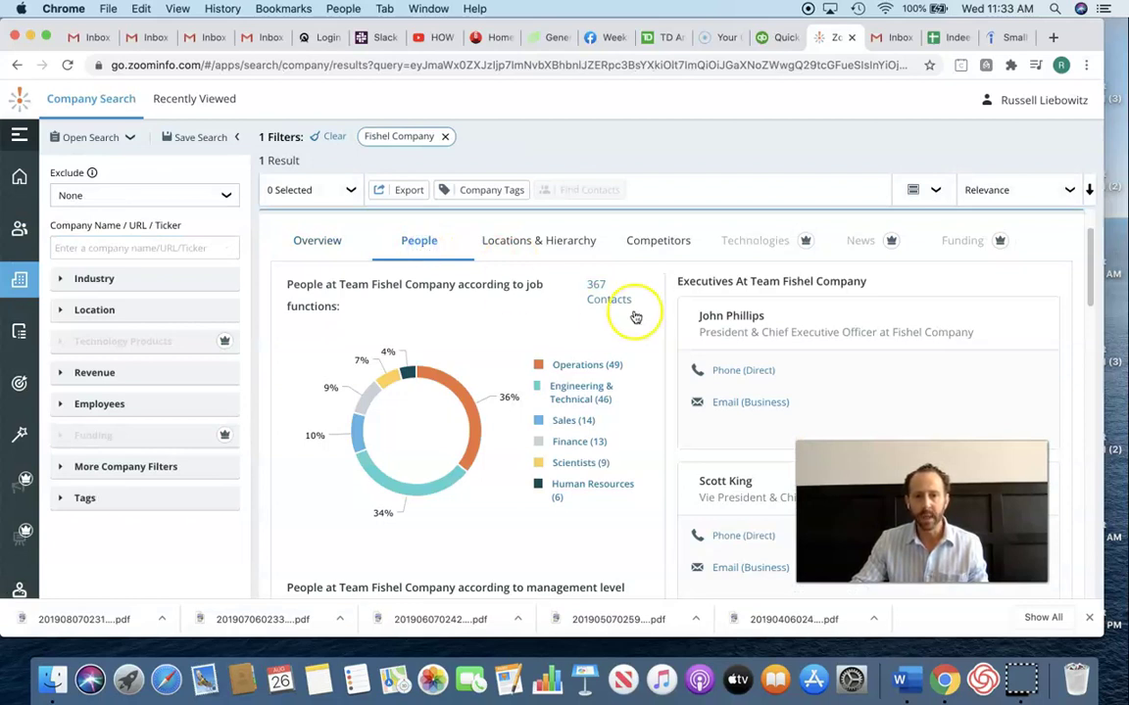
pyautogui.click(584, 367)
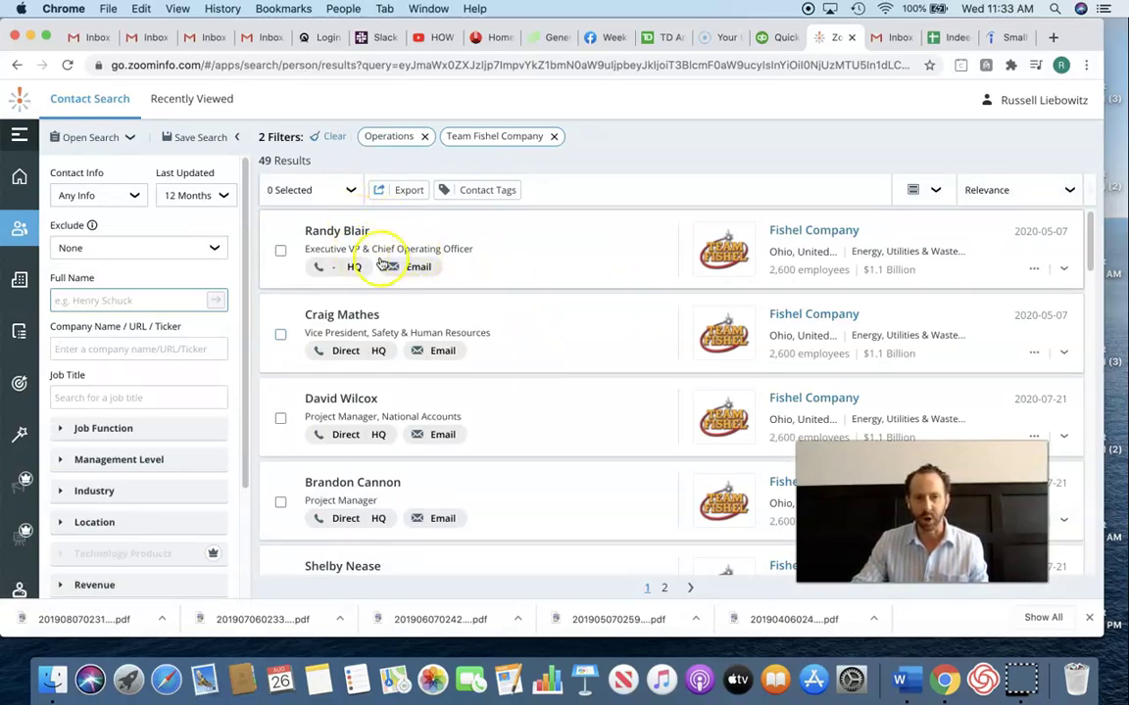
pyautogui.scroll(-3, 522, 405)
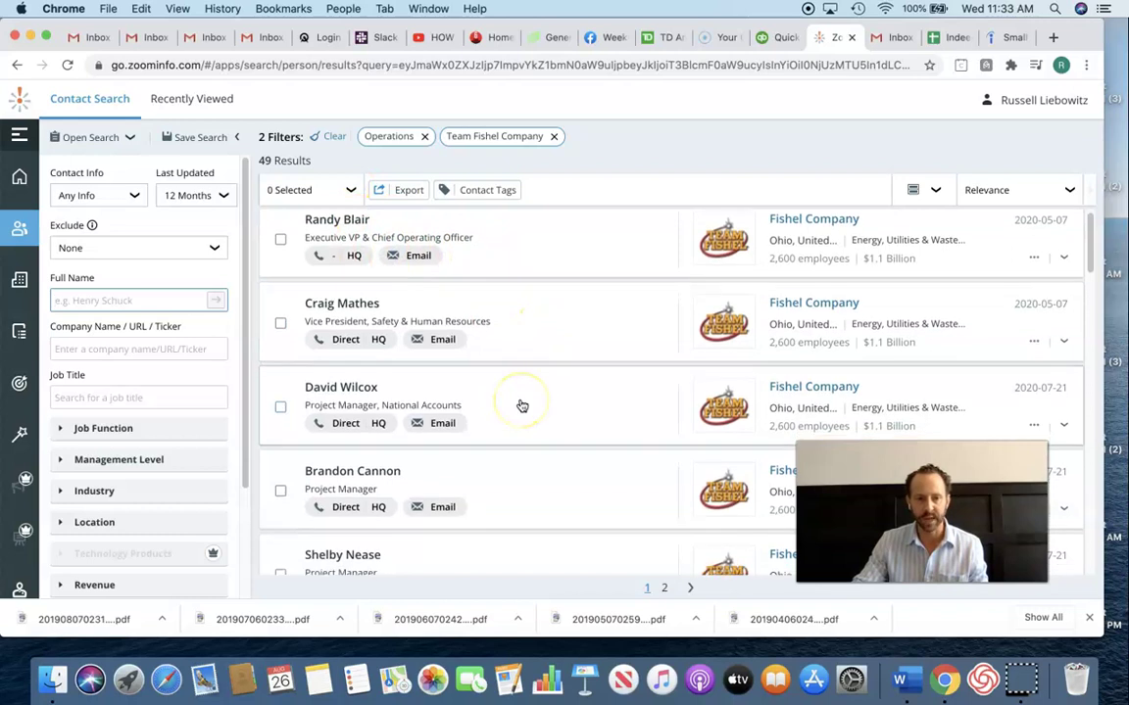
pyautogui.scroll(-10, 522, 405)
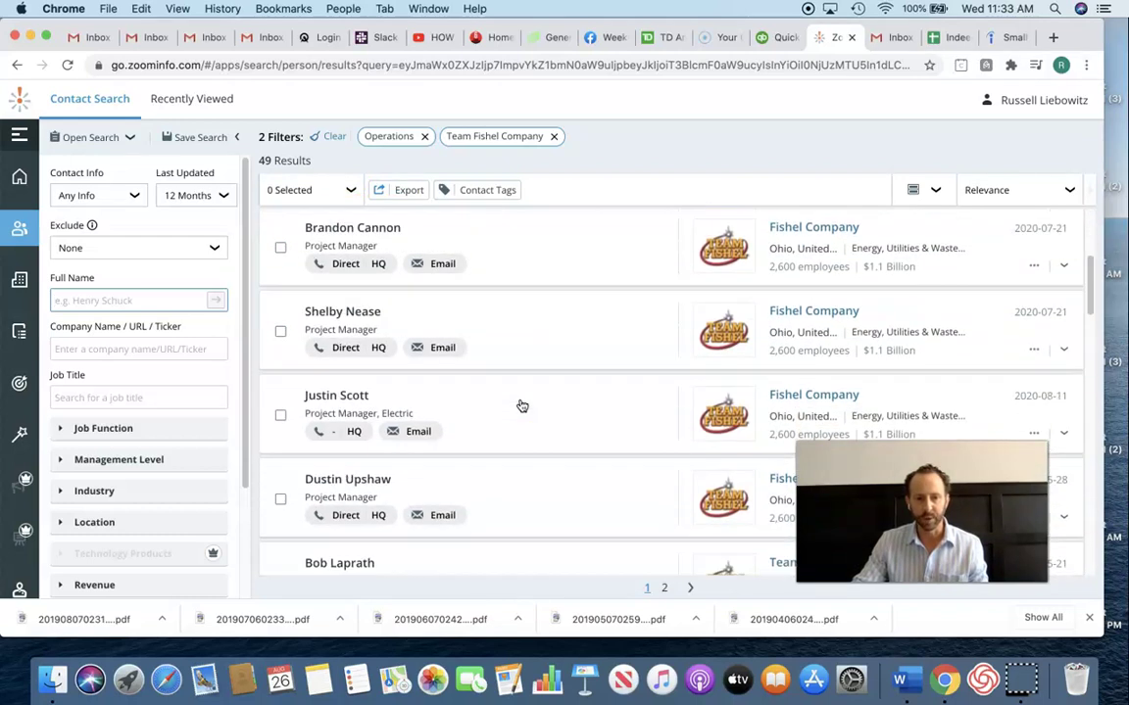
pyautogui.scroll(-4, 521, 405)
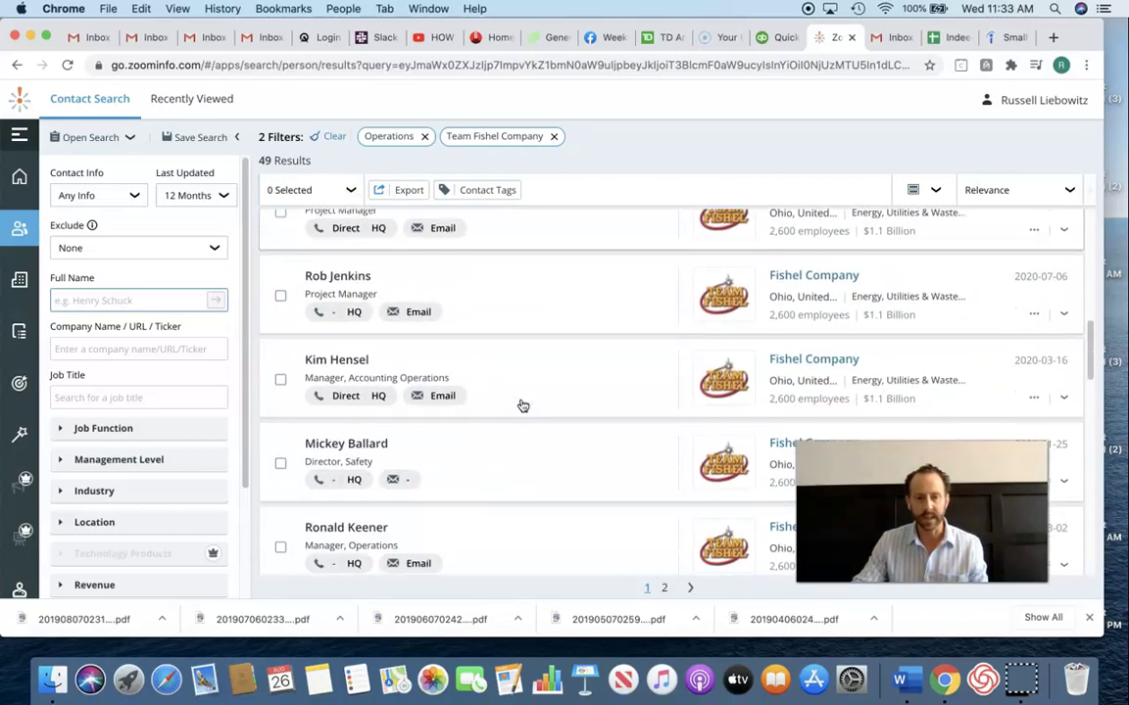
pyautogui.scroll(2, 522, 405)
# - Browse the Team Fishel Operations contacts before going to the Gmail inbox
pyautogui.click(477, 451)
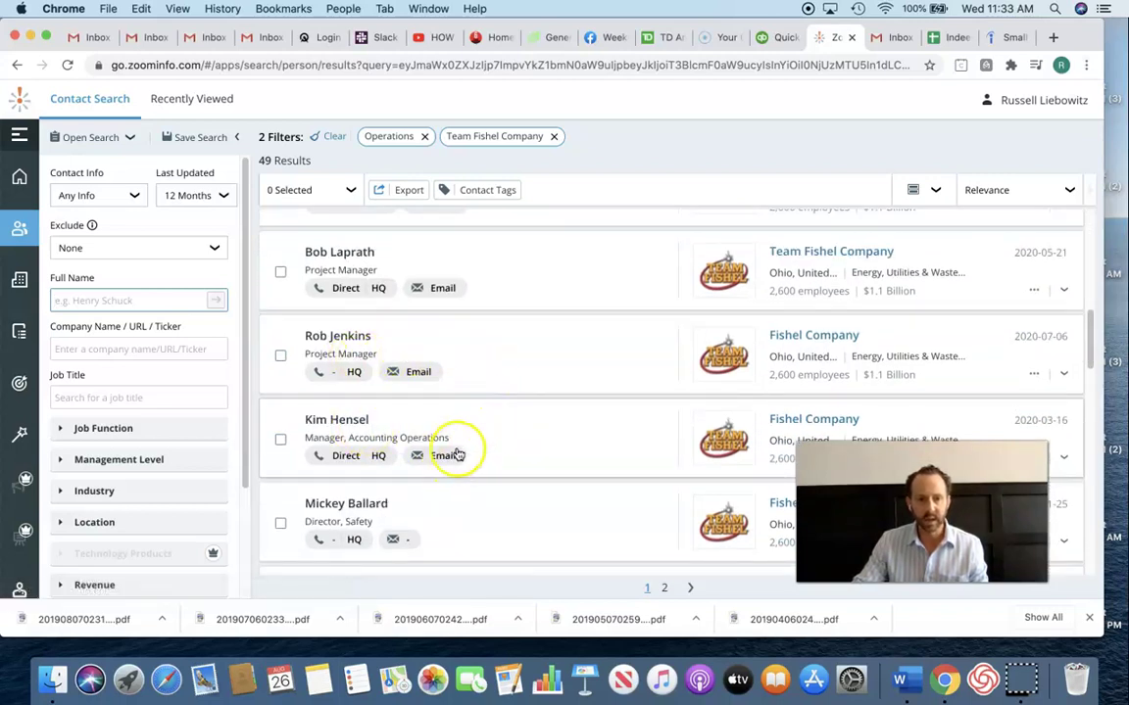
pyautogui.scroll(1, 460, 449)
pyautogui.scroll(5, 461, 454)
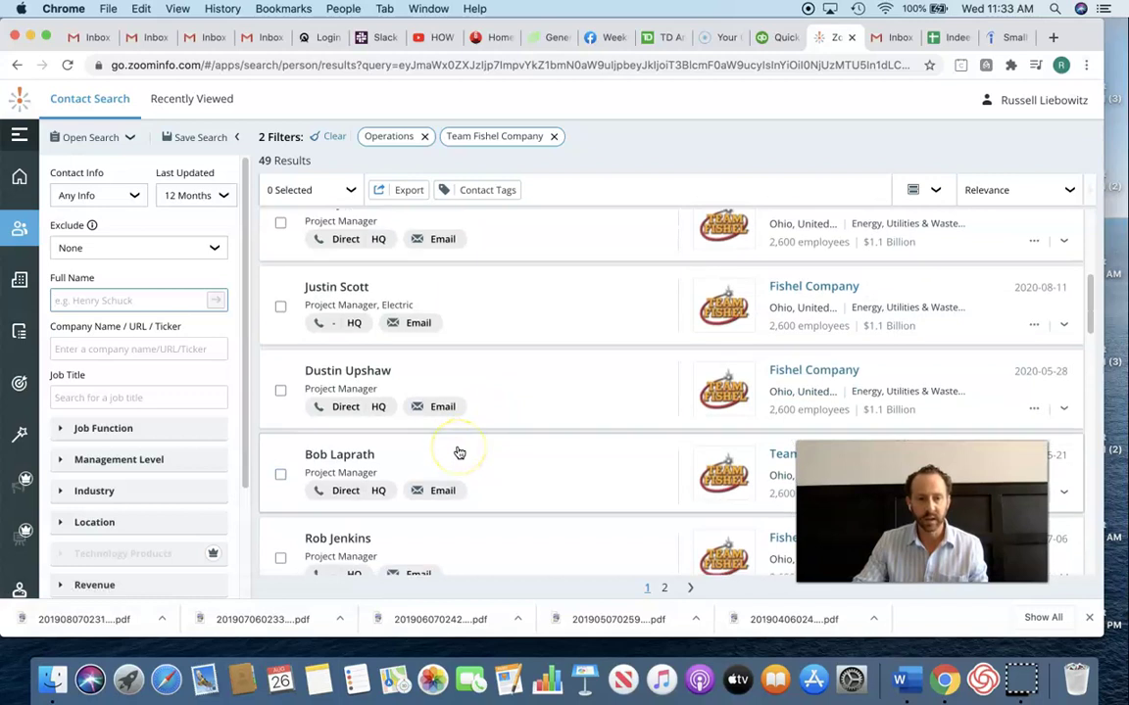
pyautogui.scroll(-2, 460, 452)
pyautogui.scroll(-4, 459, 450)
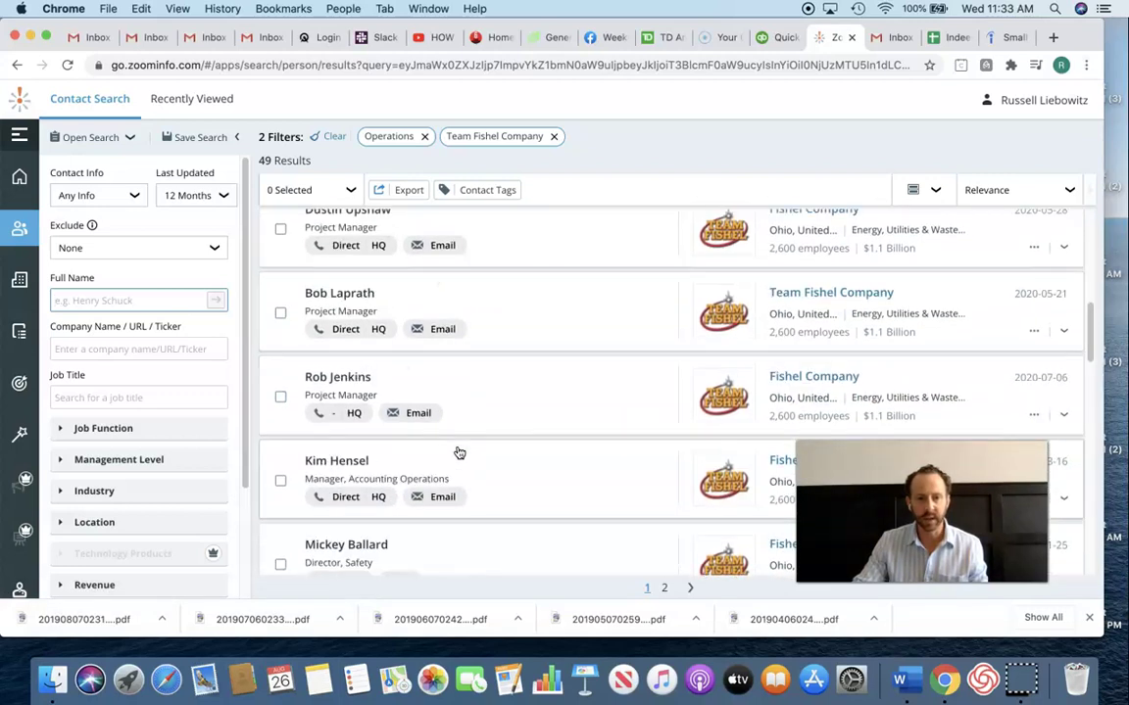
pyautogui.scroll(-4, 458, 453)
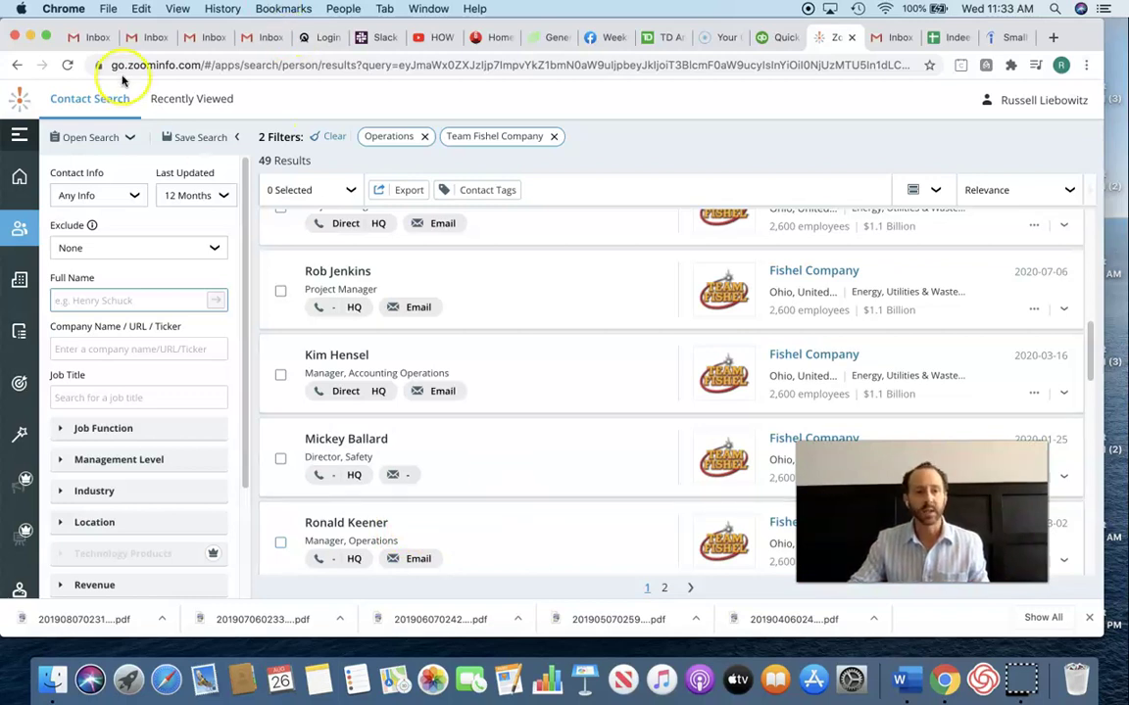
pyautogui.click(898, 37)
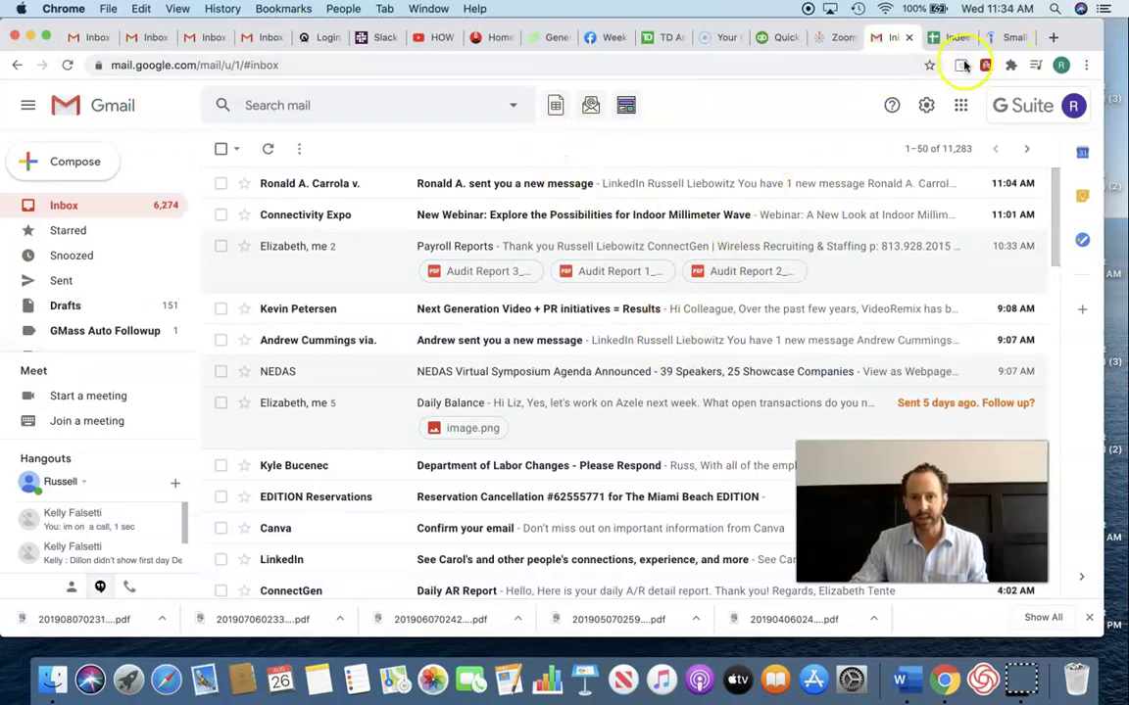
# - Scroll through the Gmail folder list and open a new browser tab
pyautogui.scroll(-1, 102, 303)
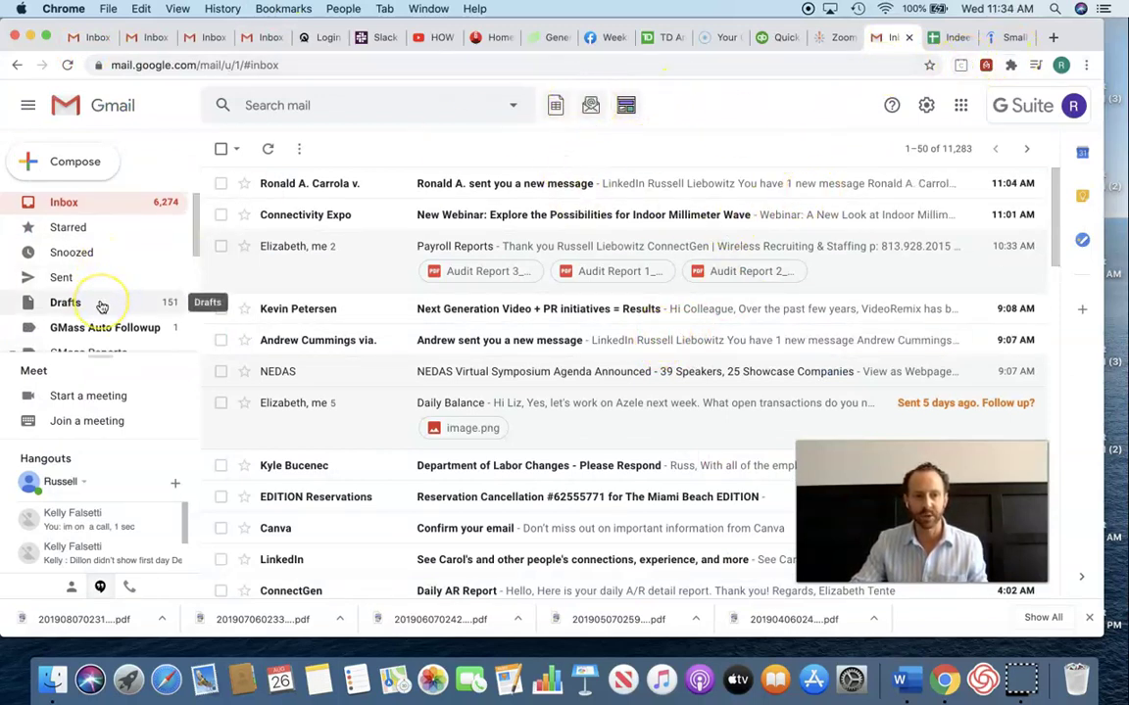
pyautogui.scroll(-2, 102, 306)
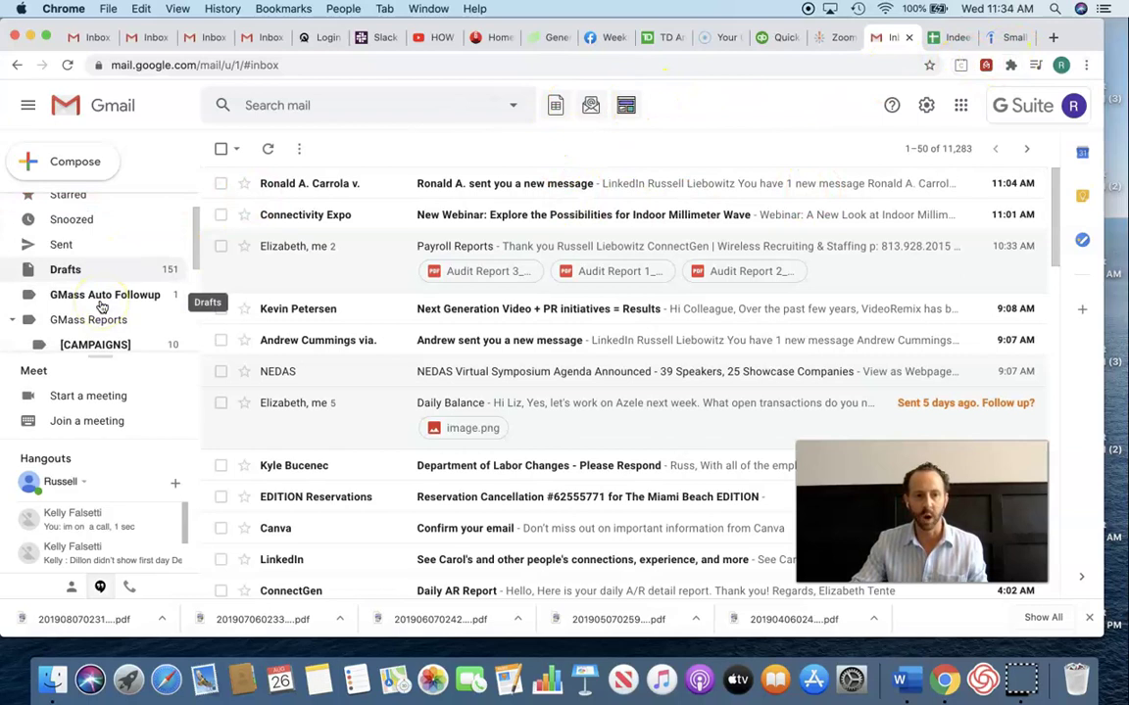
pyautogui.click(1054, 39)
# - Search Google for 'gmass' and open the 'GMass - Mail Merge Tool' homepage
pyautogui.write('gmass')
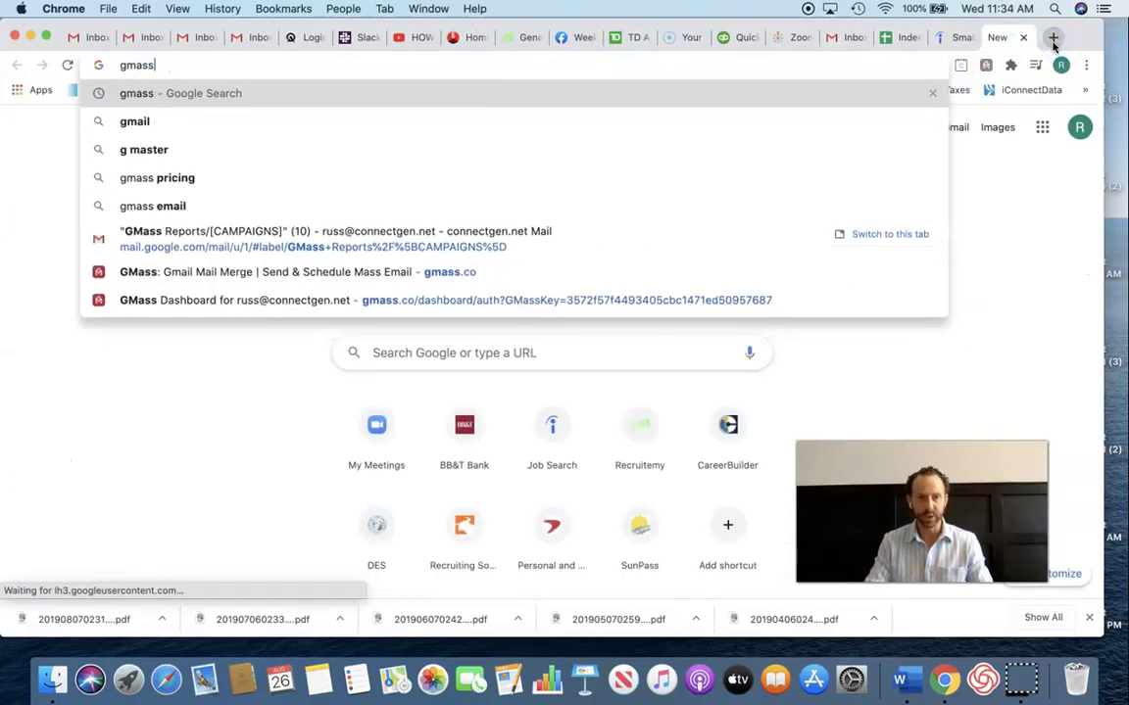
pyautogui.press('Return')
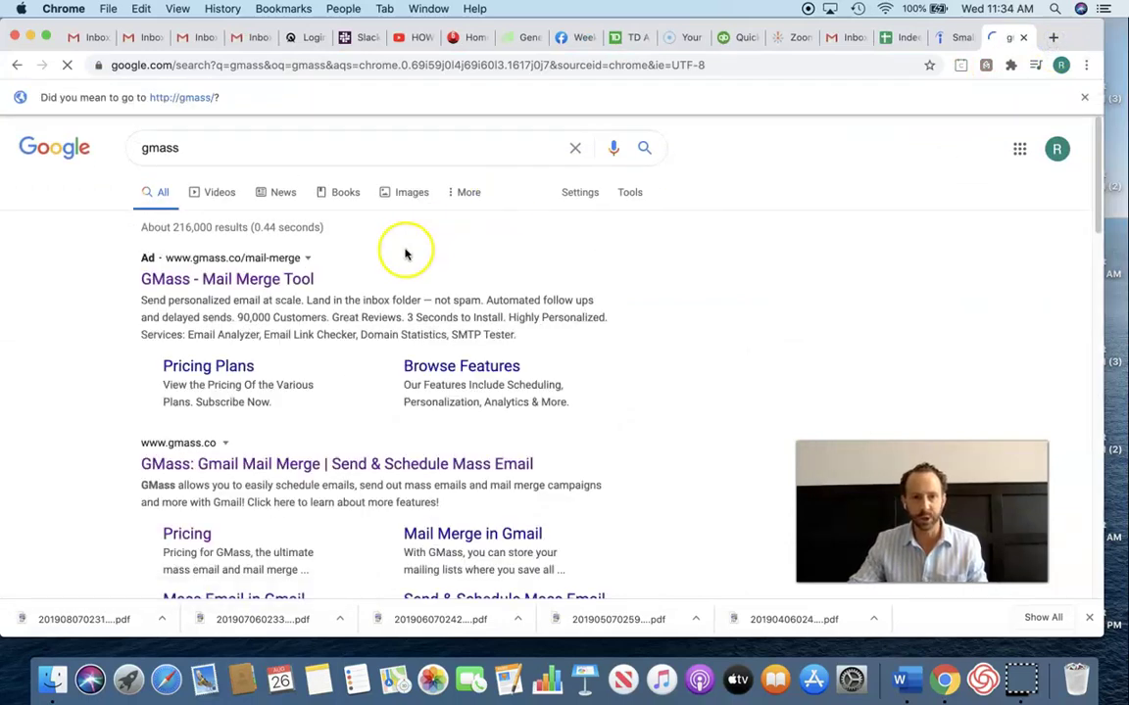
pyautogui.click(297, 284)
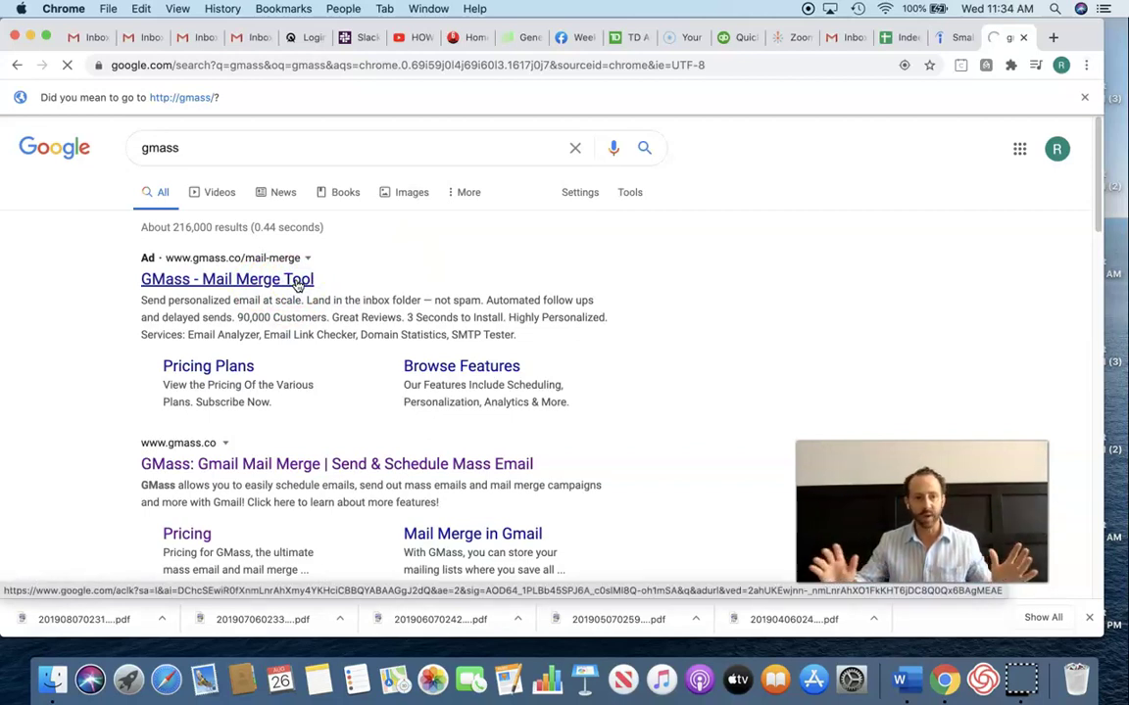
pyautogui.click(297, 281)
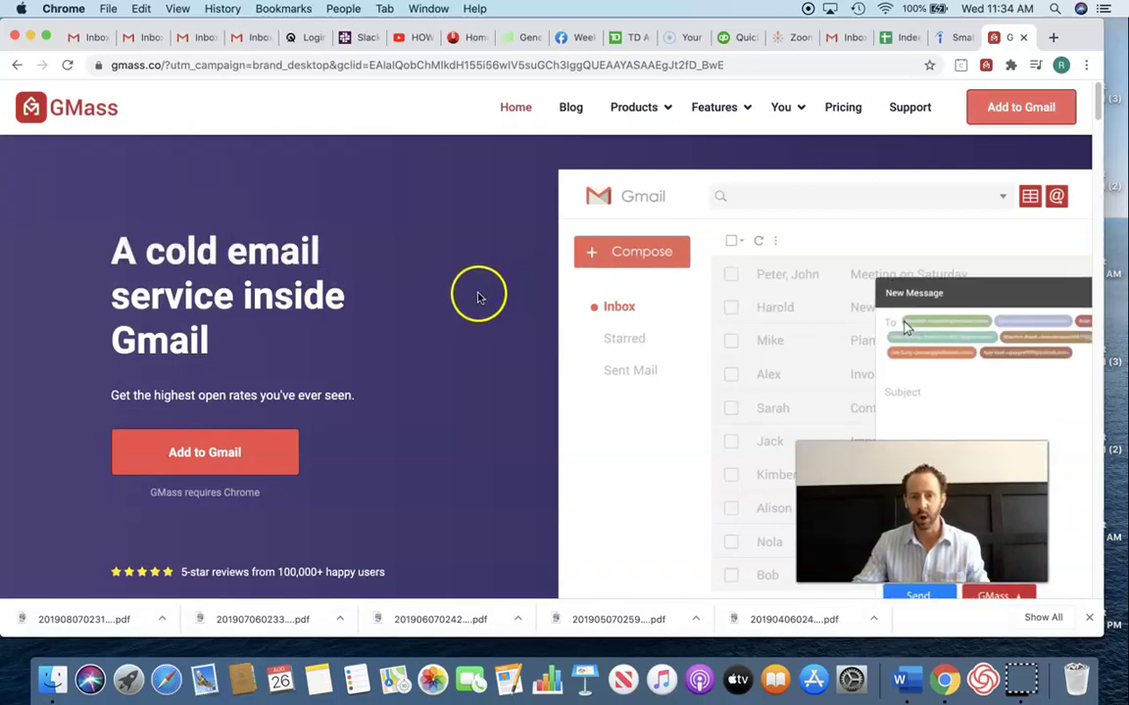
pyautogui.scroll(-3, 478, 299)
pyautogui.scroll(3, 478, 299)
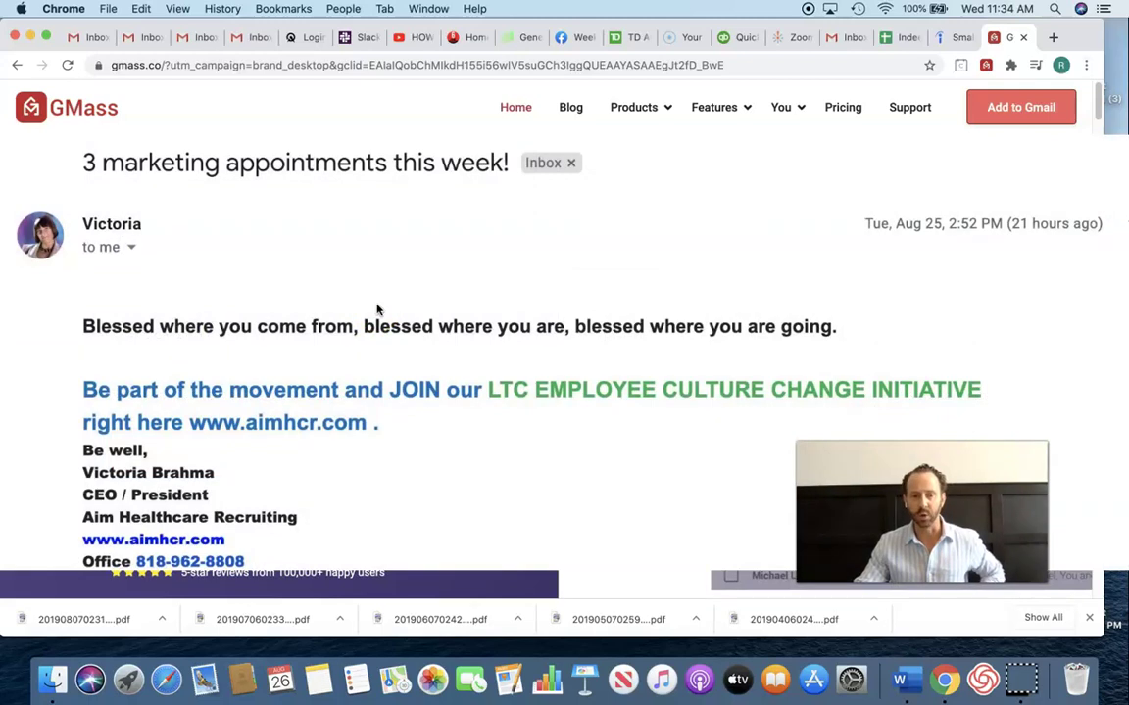
pyautogui.click(381, 307)
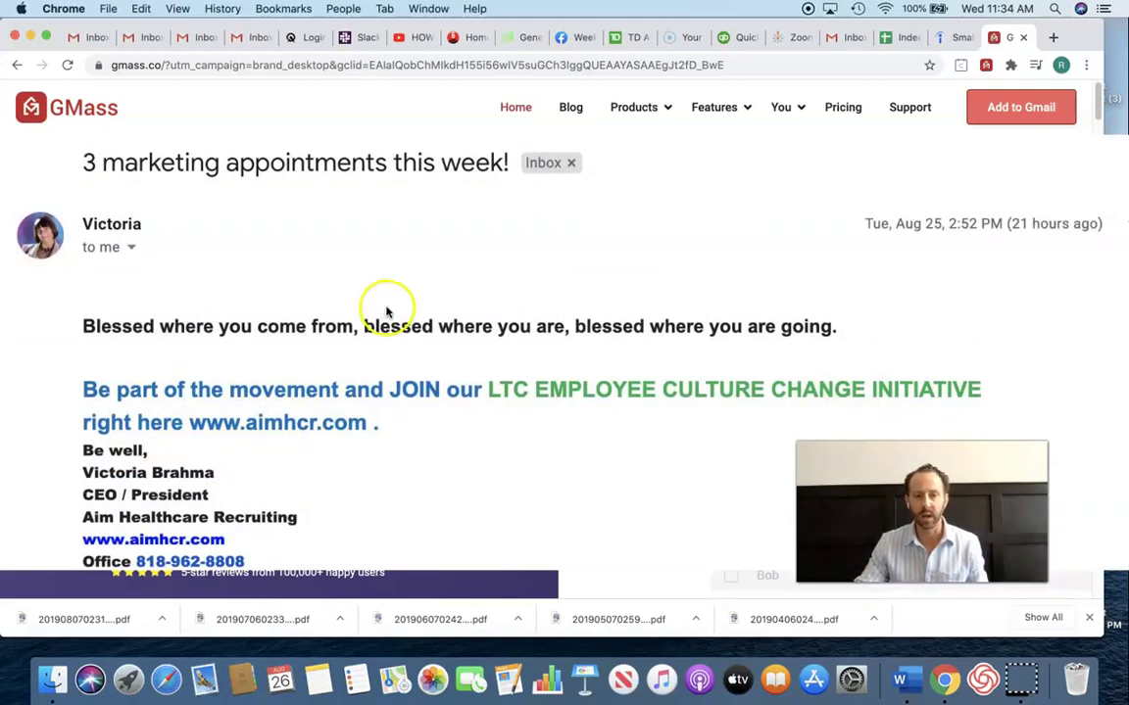
pyautogui.click(384, 339)
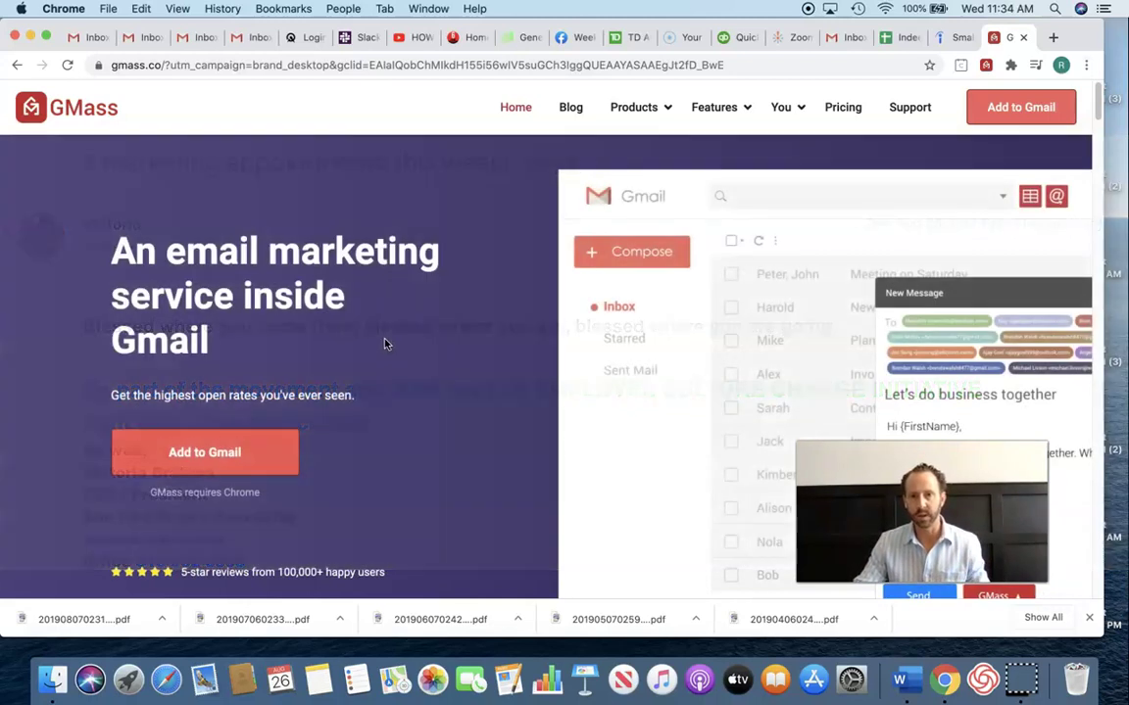
pyautogui.click(390, 345)
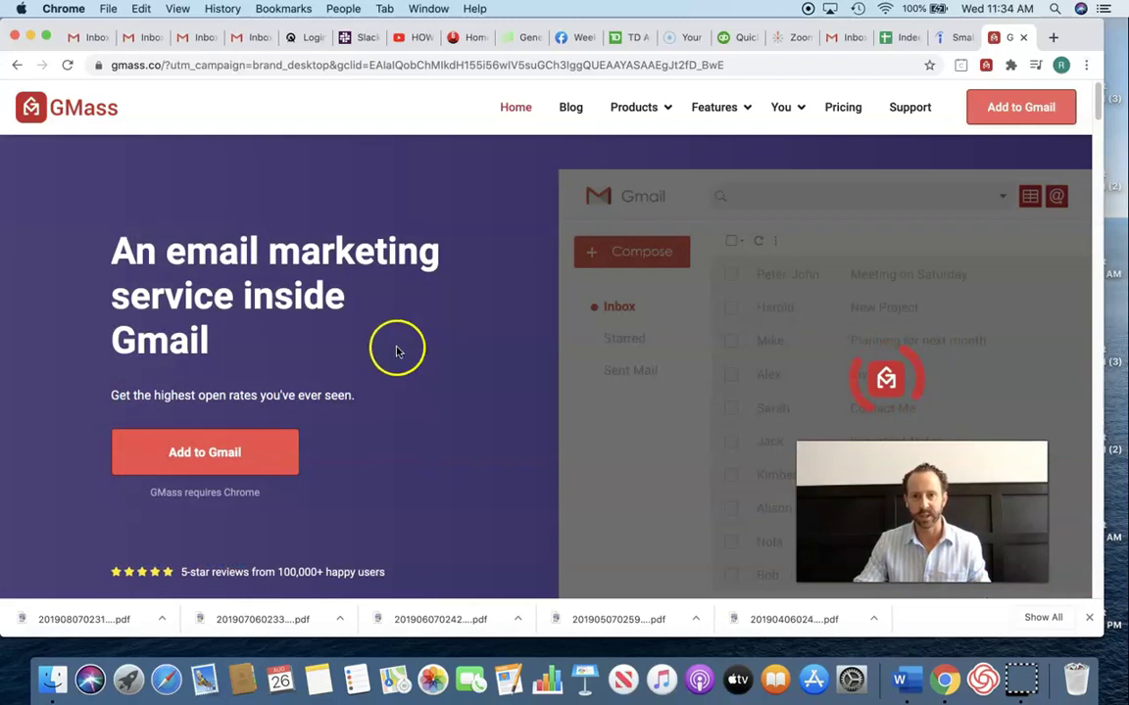
pyautogui.click(608, 195)
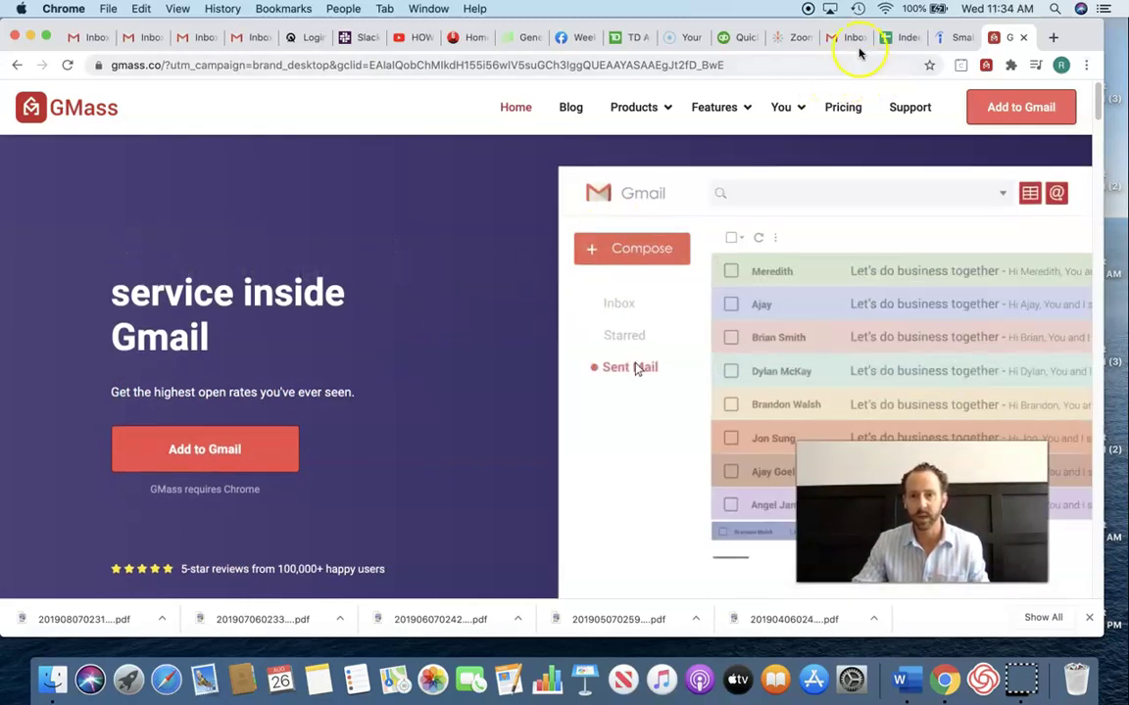
pyautogui.click(855, 37)
# - Connect the 'Indeed SmallCell Job Openings 8/26/20' Google Sheet to a GMass mail merge
pyautogui.click(554, 106)
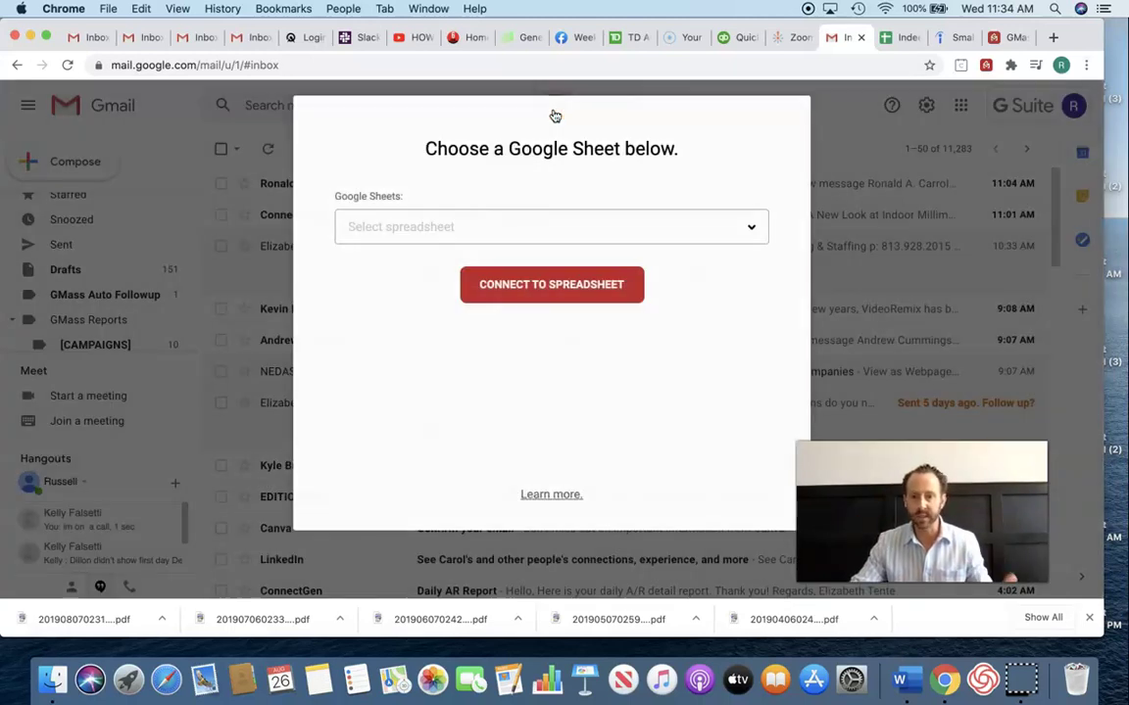
pyautogui.click(588, 291)
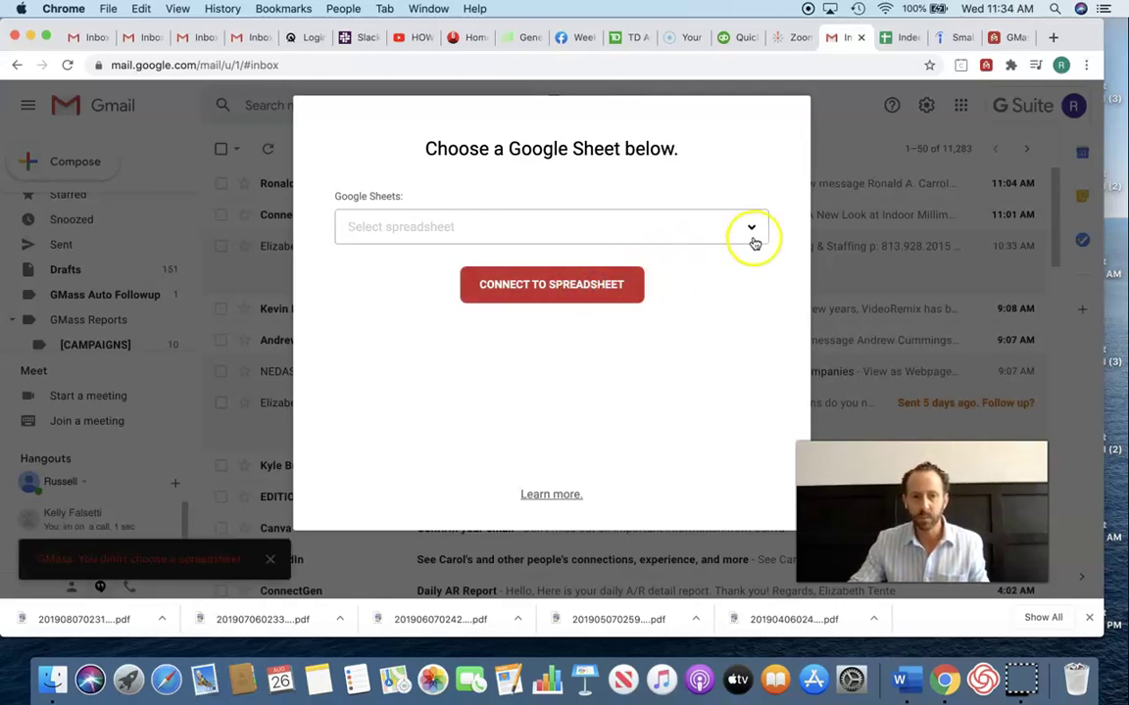
pyautogui.click(751, 229)
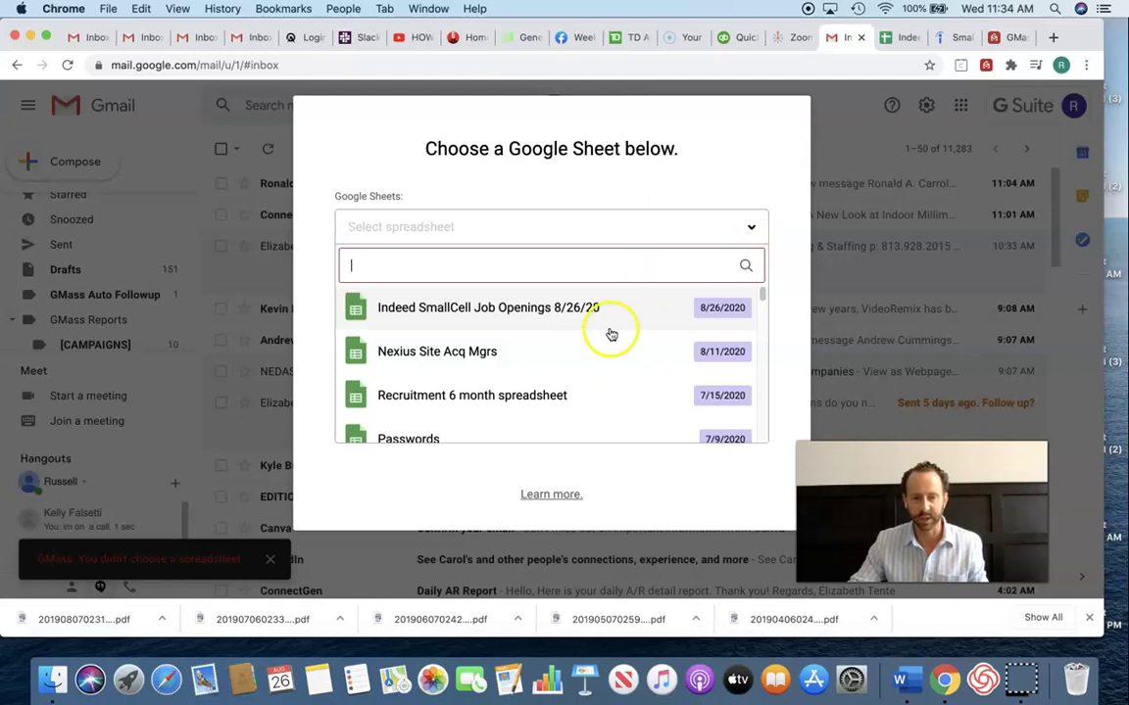
pyautogui.scroll(-15, 613, 328)
pyautogui.scroll(-2, 615, 335)
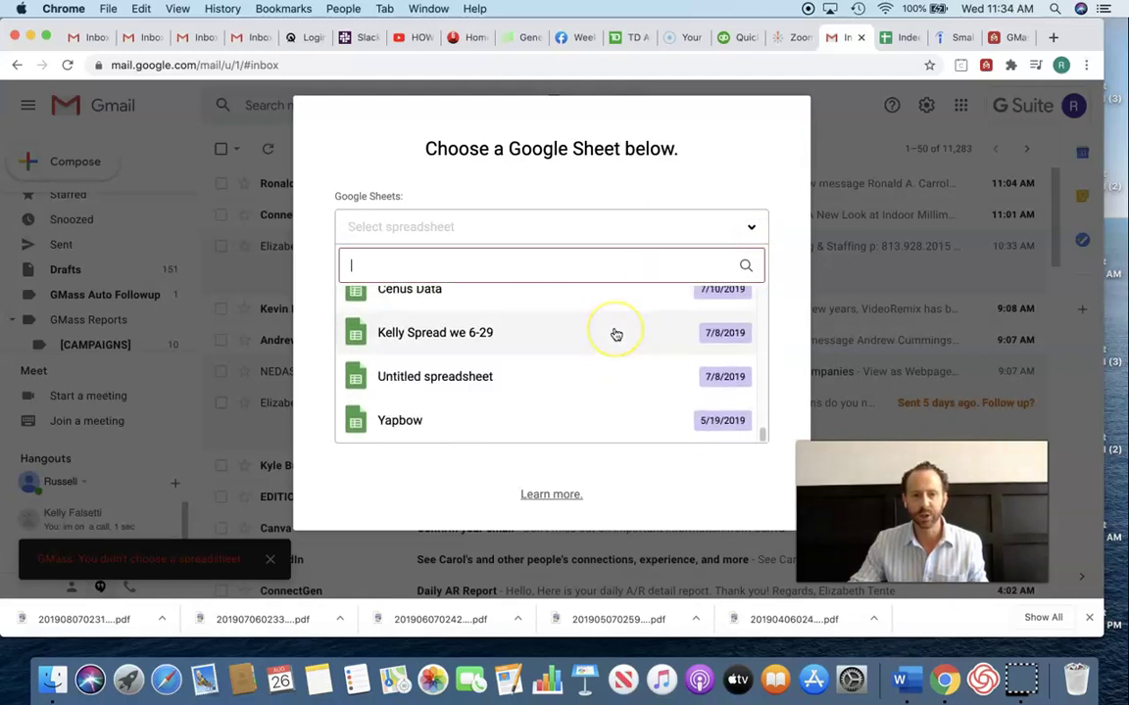
pyautogui.scroll(10, 615, 335)
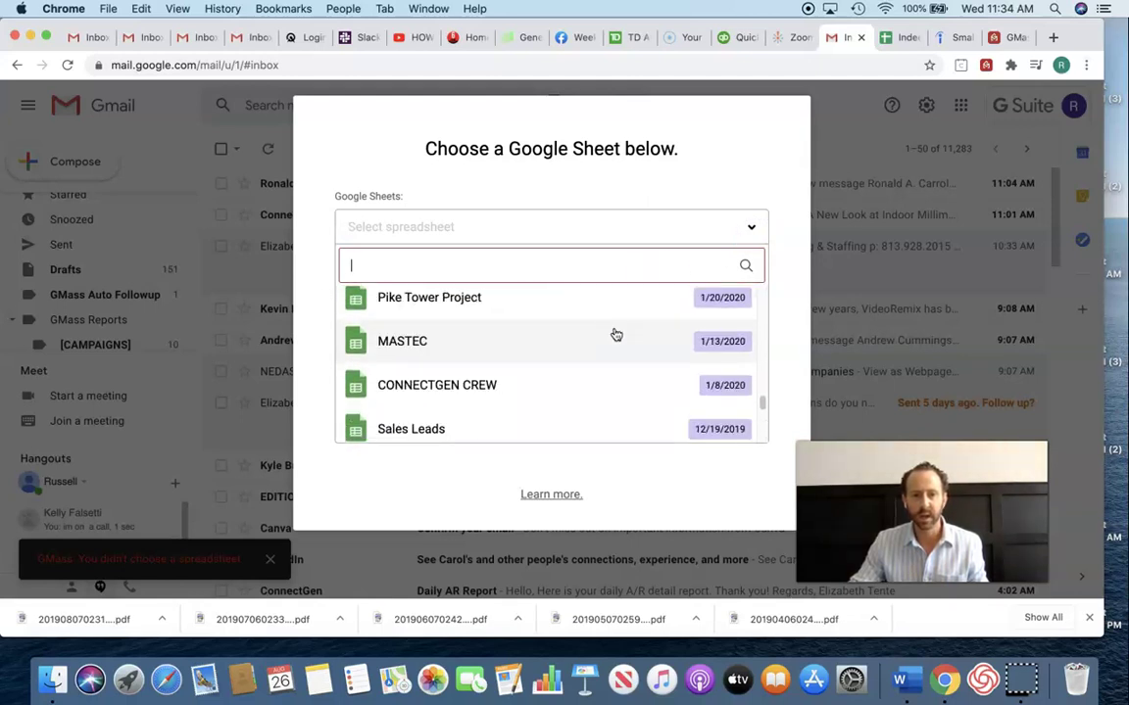
pyautogui.scroll(10, 615, 335)
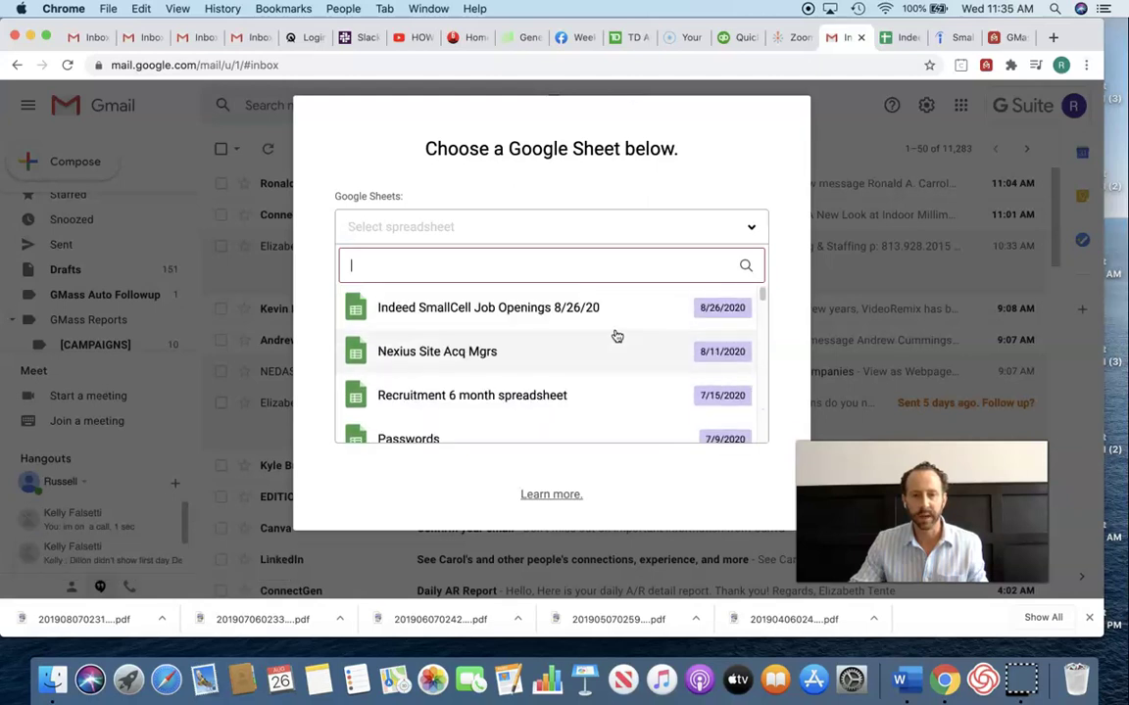
pyautogui.click(581, 318)
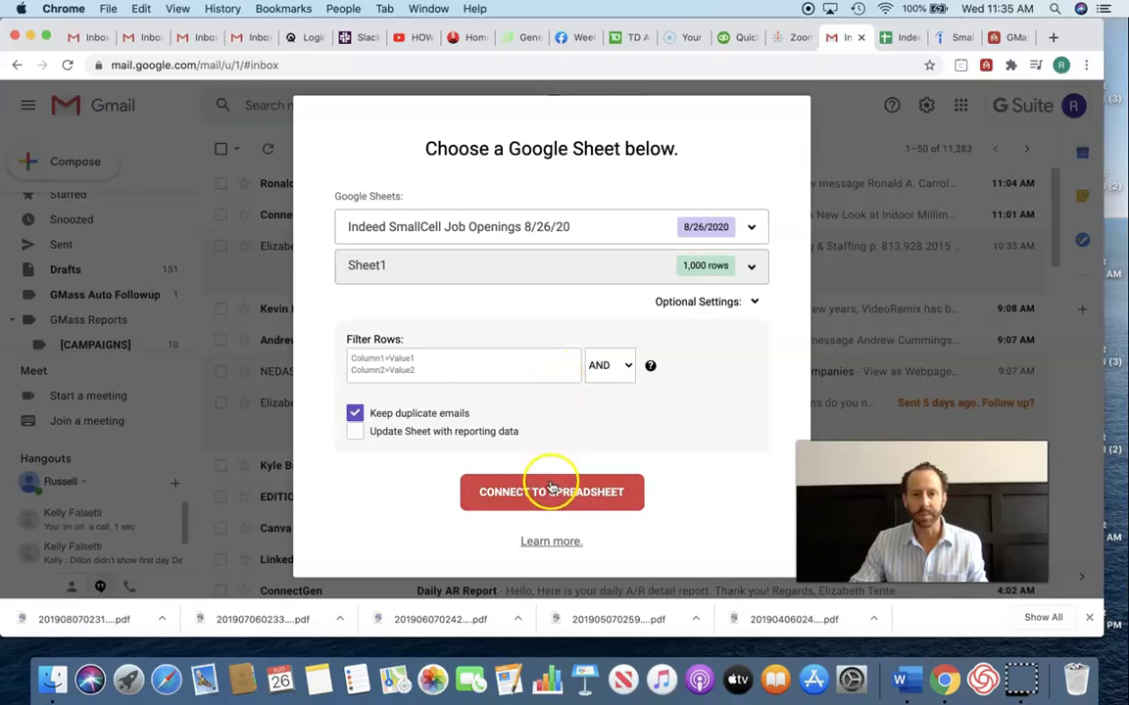
pyautogui.click(552, 493)
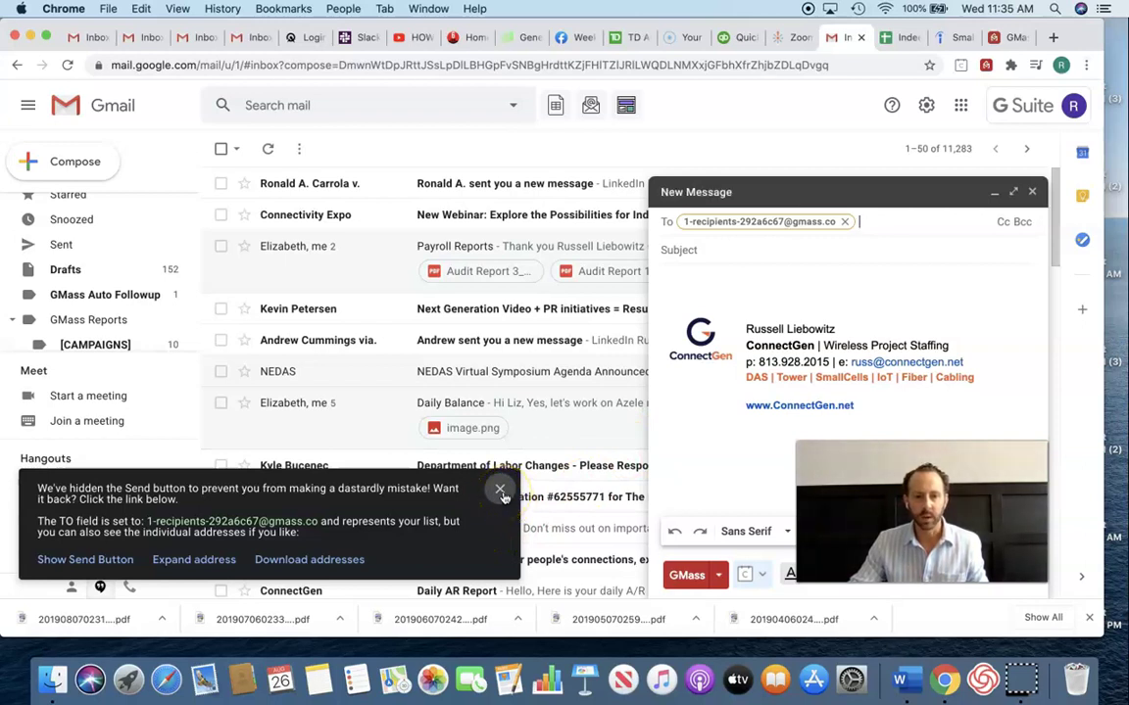
# - Dismiss the hidden Send button notice and select the GMass recipient-list address in To
pyautogui.click(500, 491)
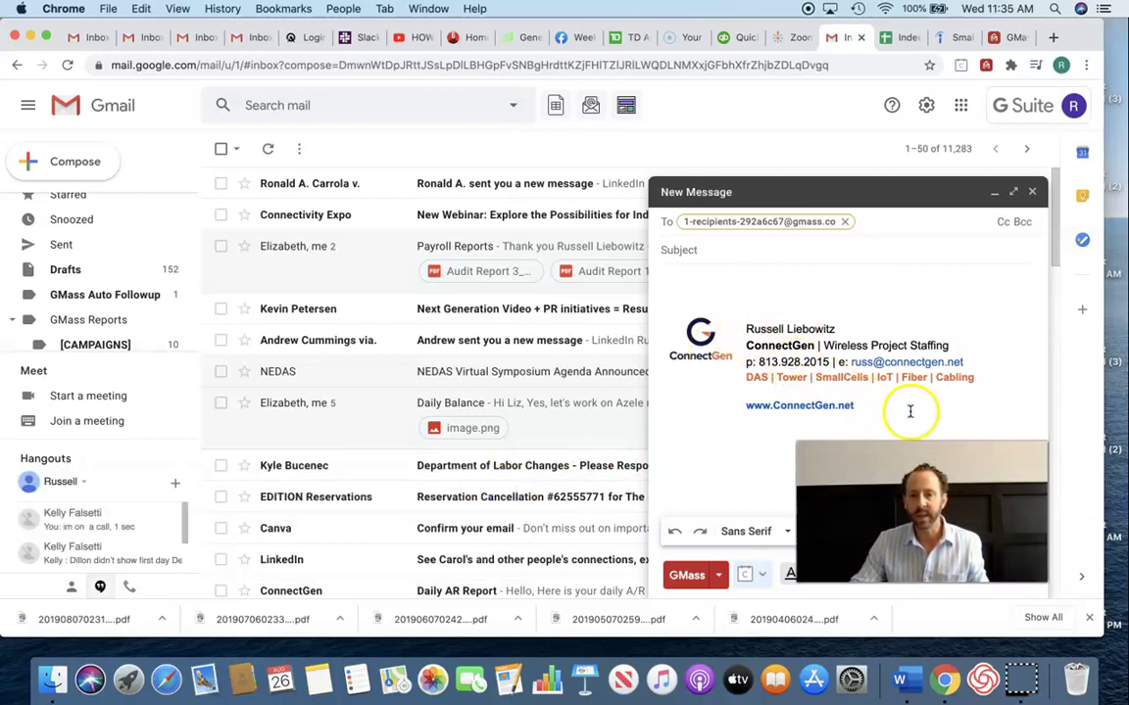
pyautogui.click(872, 221)
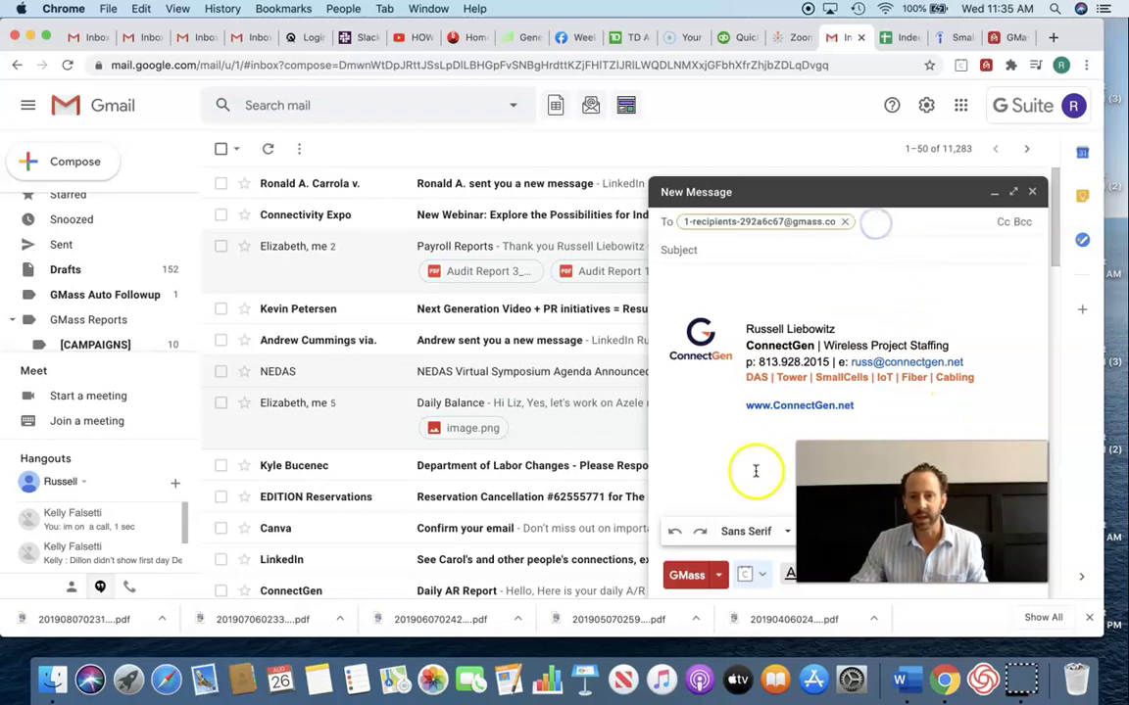
pyautogui.moveTo(982, 463); pyautogui.dragTo(272, 479)
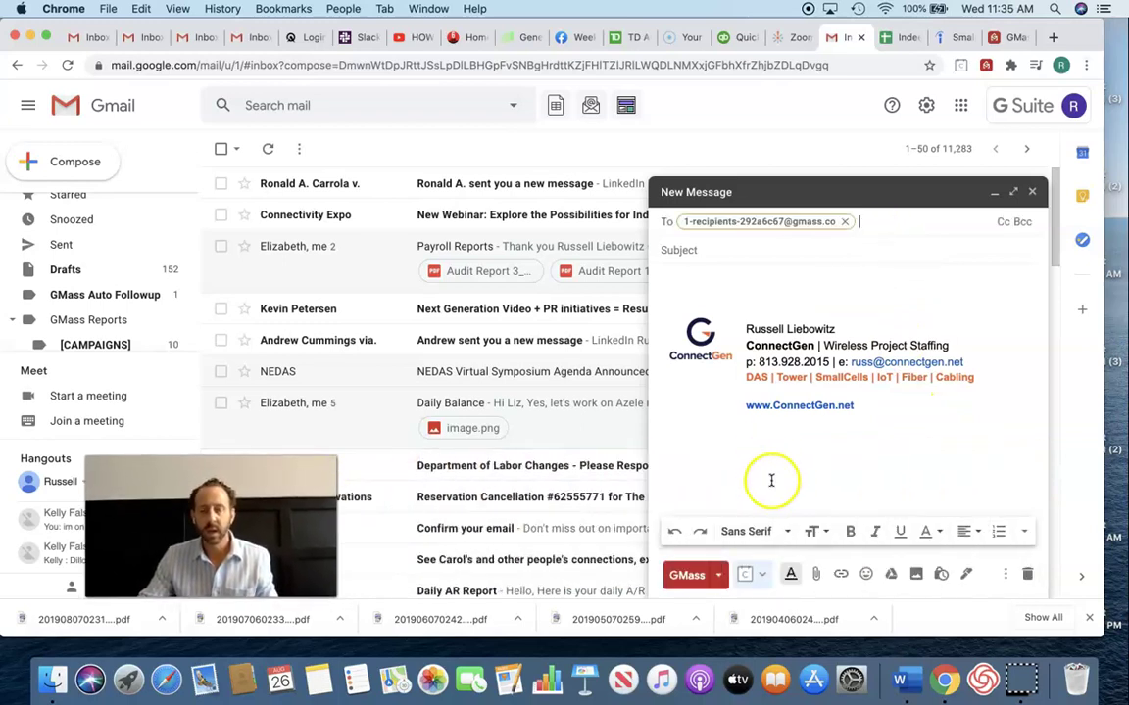
# - In GMass settings, pick the First column for personalization, copying its merge tag
pyautogui.click(720, 577)
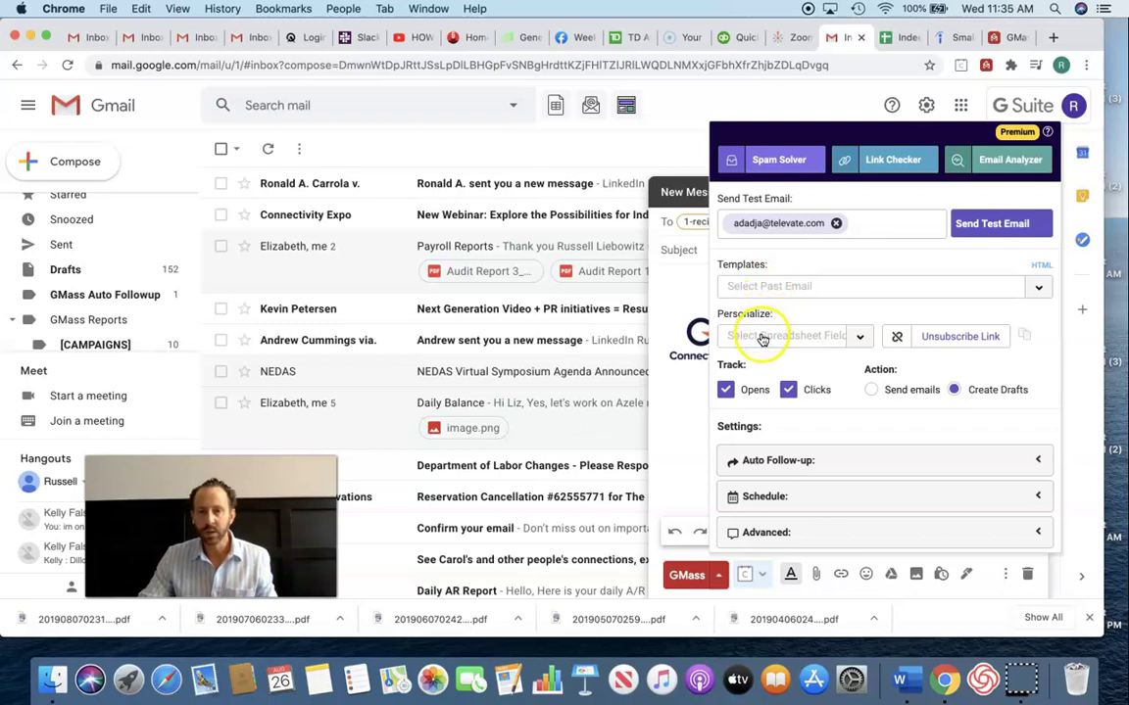
pyautogui.click(857, 336)
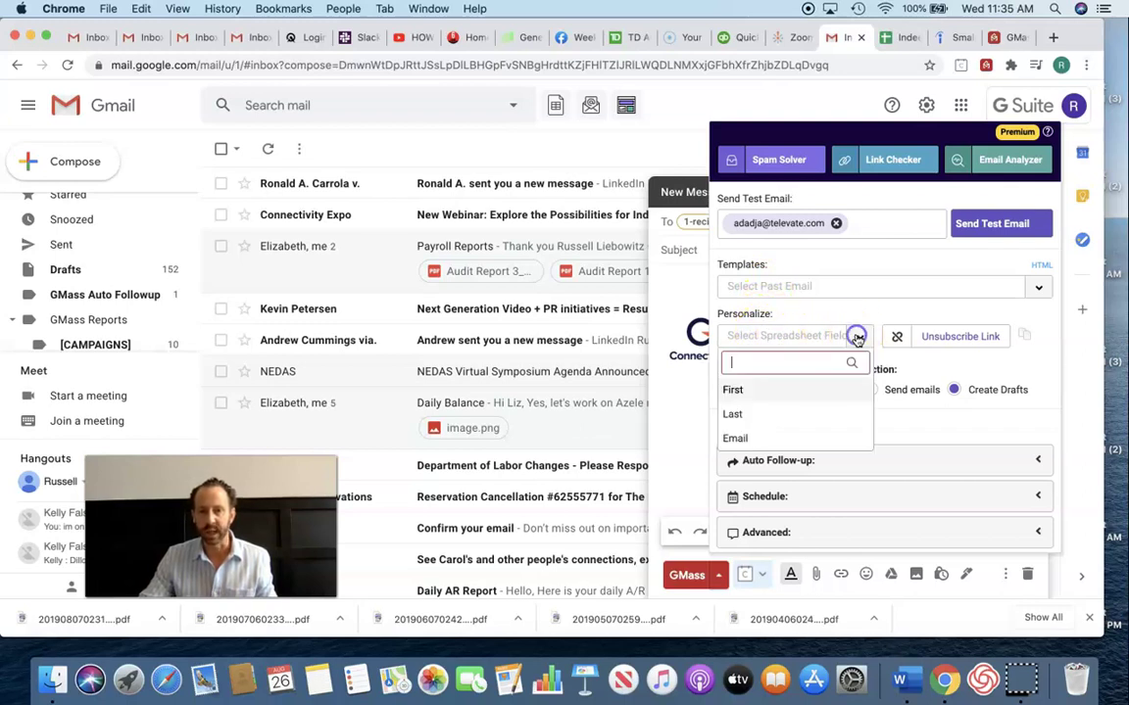
pyautogui.click(751, 393)
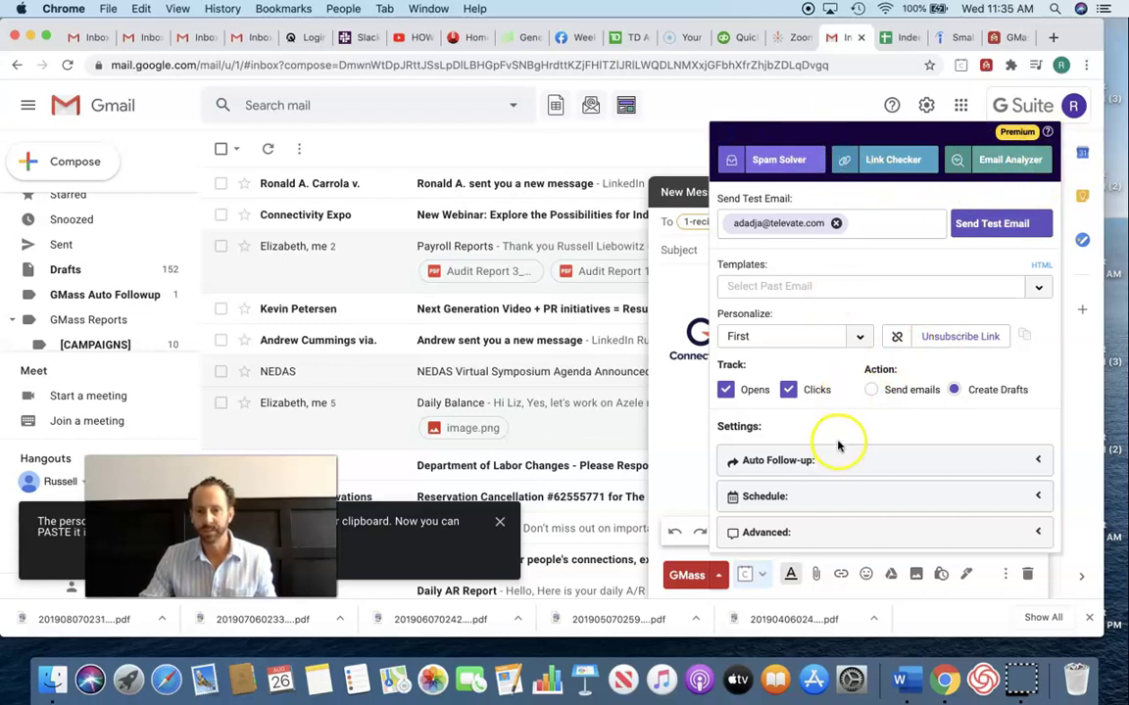
# - Paste the {First} merge tag at the start of the body and save the draft
pyautogui.click(635, 364)
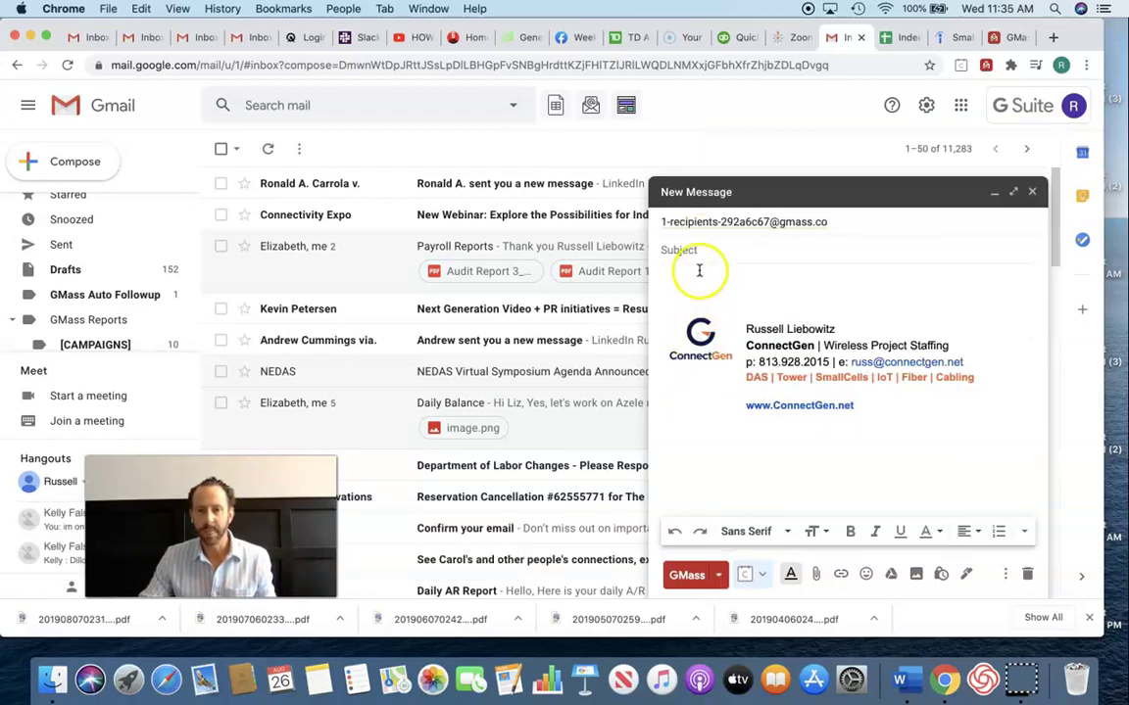
pyautogui.press('super+v')
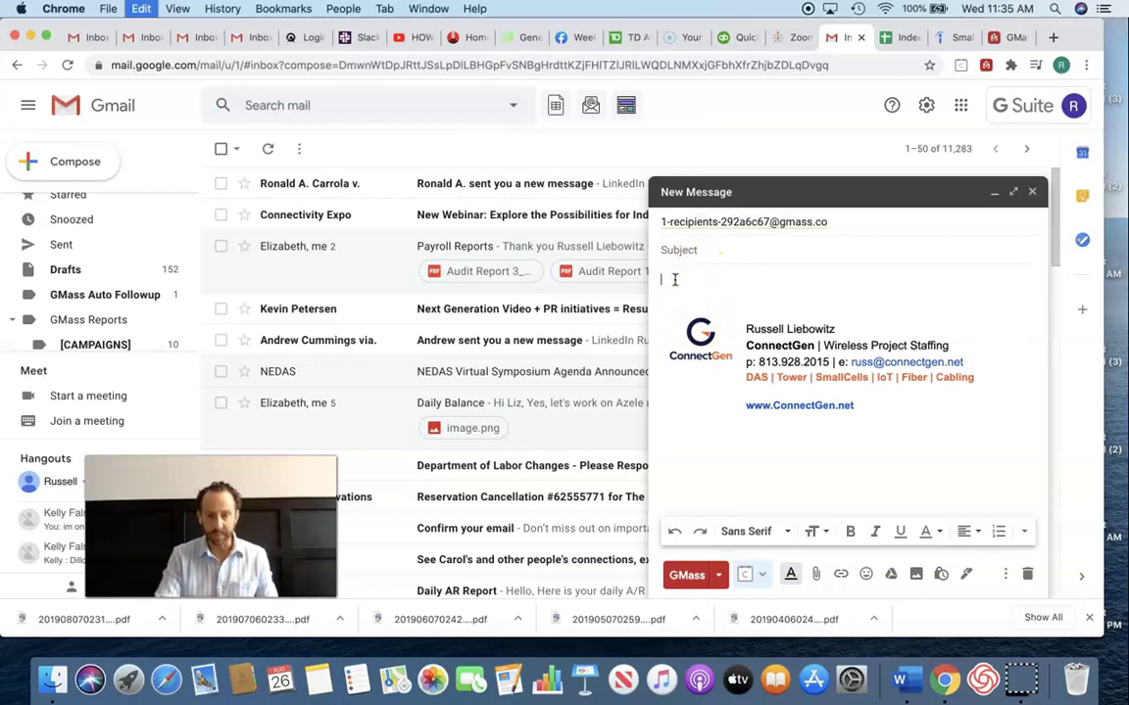
pyautogui.press('Return')
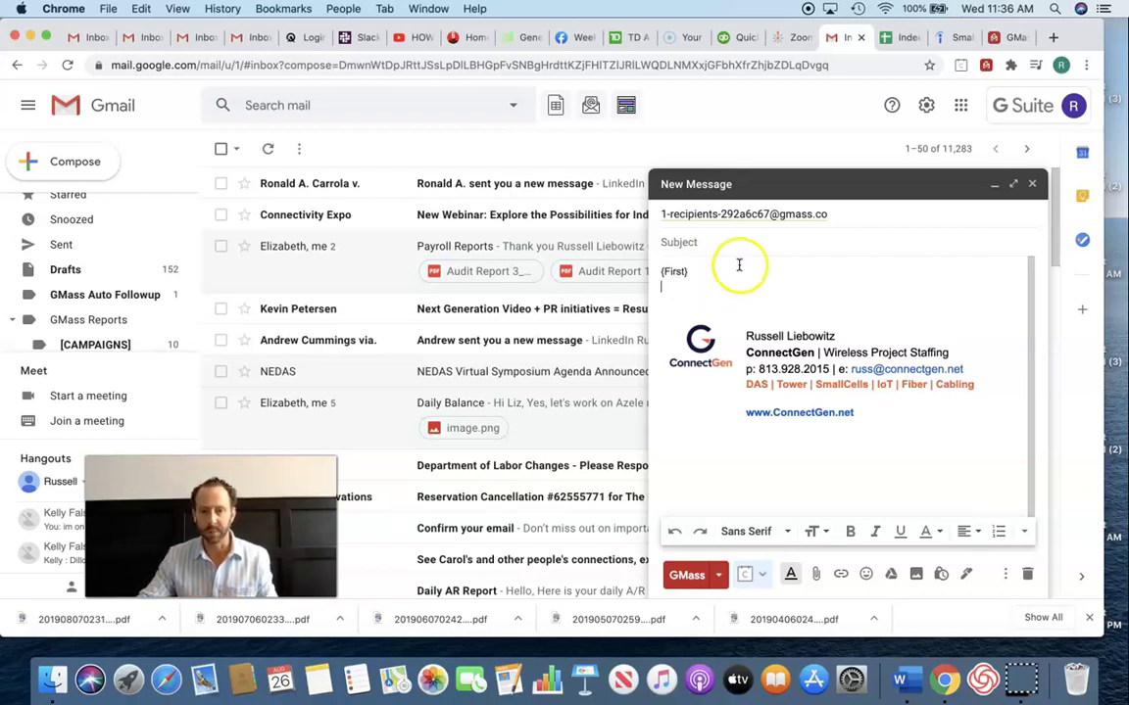
pyautogui.click(684, 243)
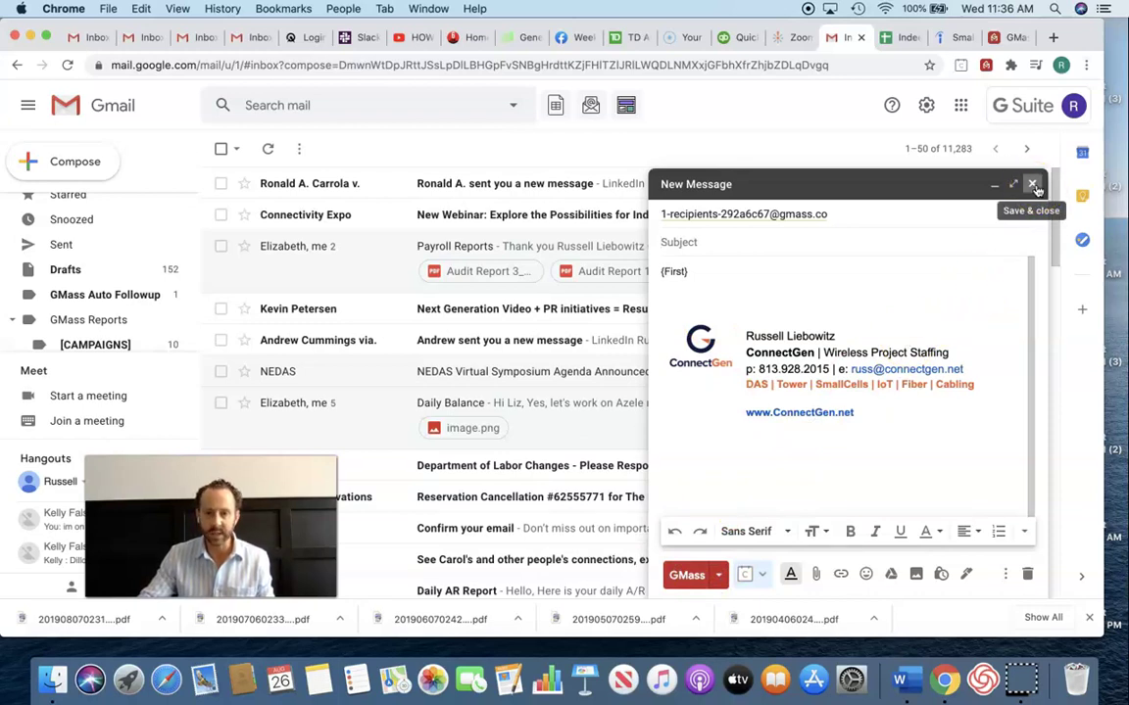
pyautogui.click(1032, 184)
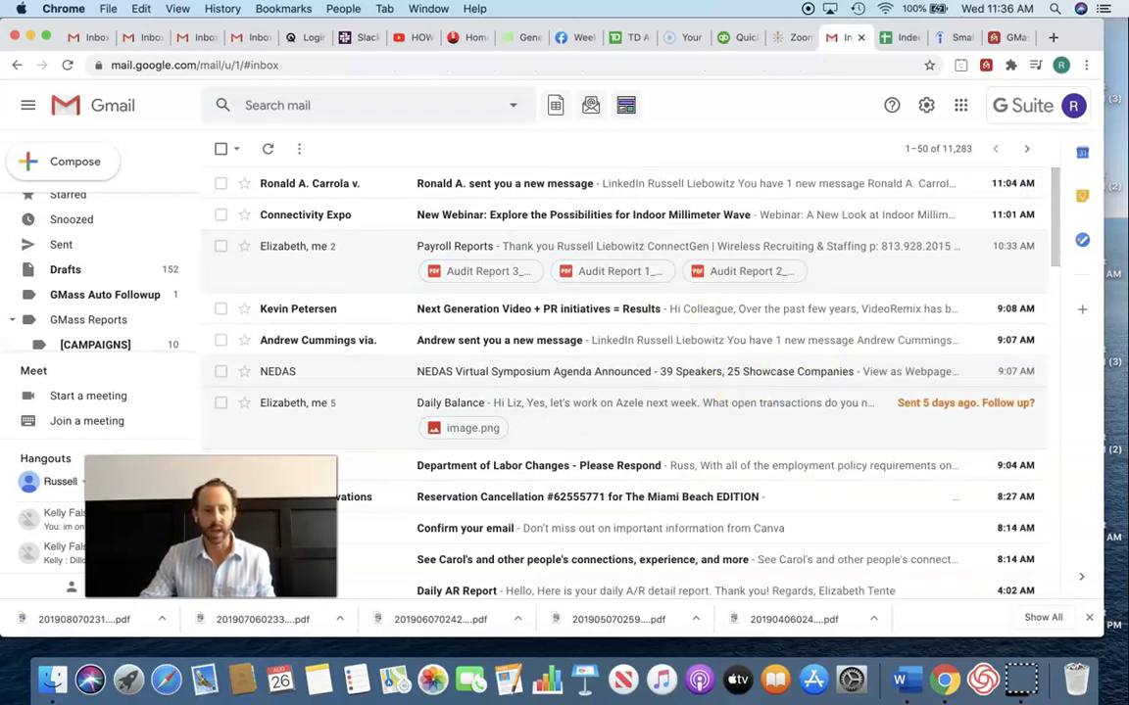